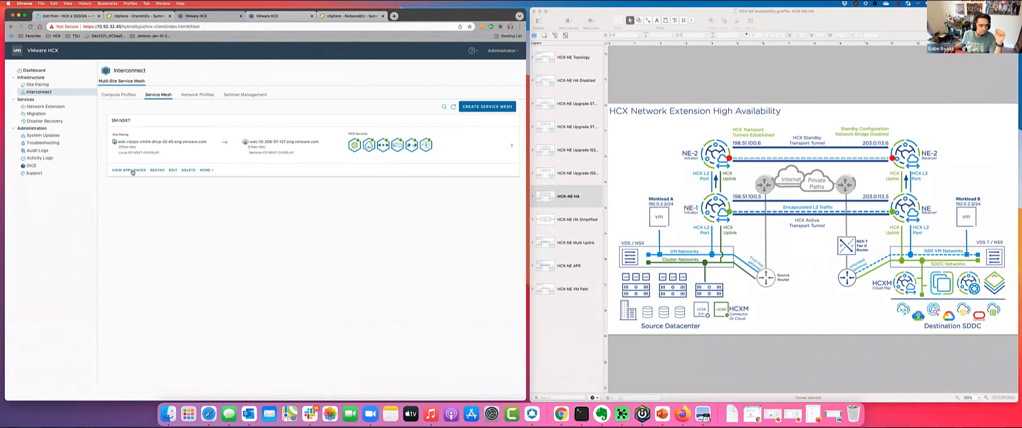
# - Open the SM-NSXT service mesh's appliances and examine the network container assigned to each Network Extension appliance
pyautogui.click(132, 170)
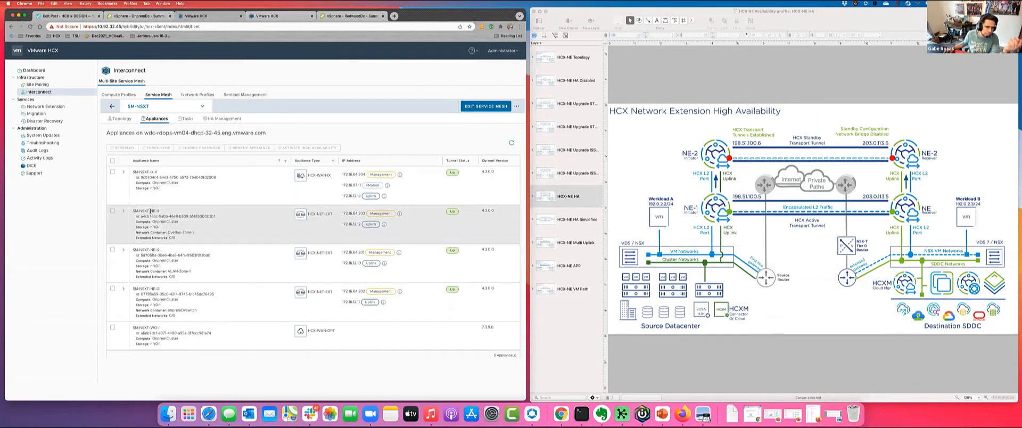
pyautogui.moveTo(133, 210); pyautogui.dragTo(171, 210)
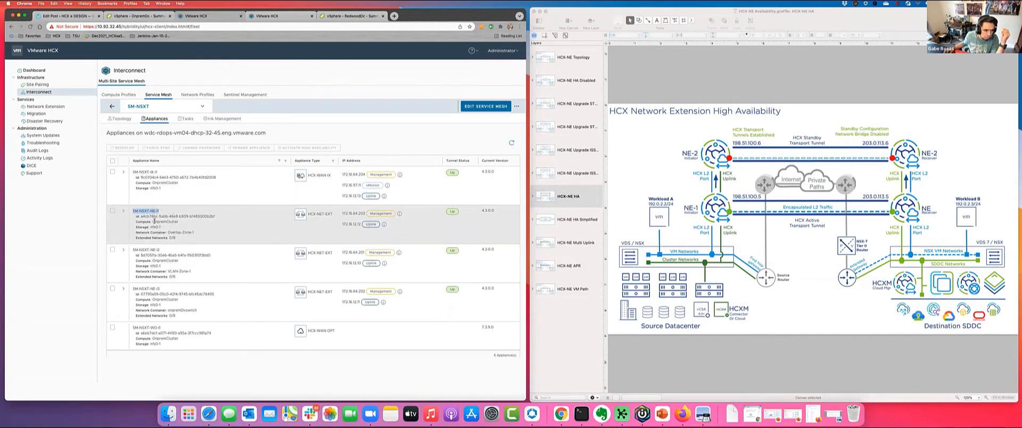
pyautogui.moveTo(168, 233); pyautogui.dragTo(189, 232)
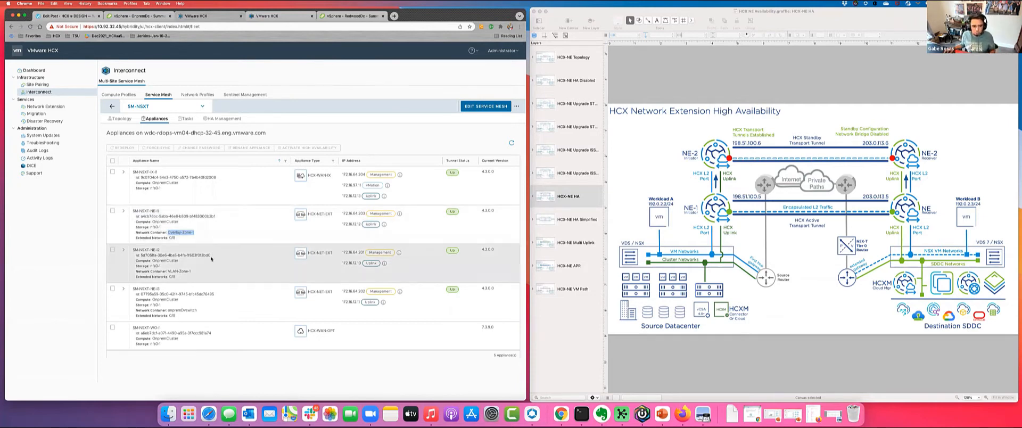
pyautogui.click(172, 309)
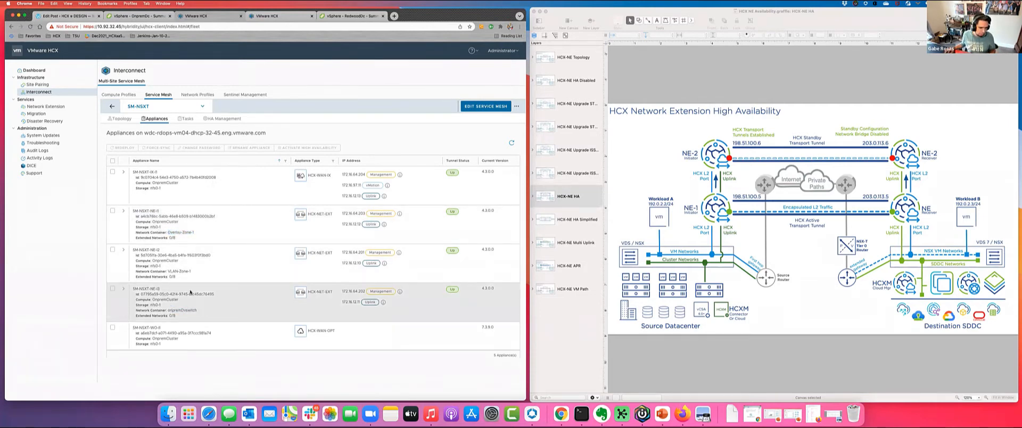
pyautogui.tripleClick(170, 231)
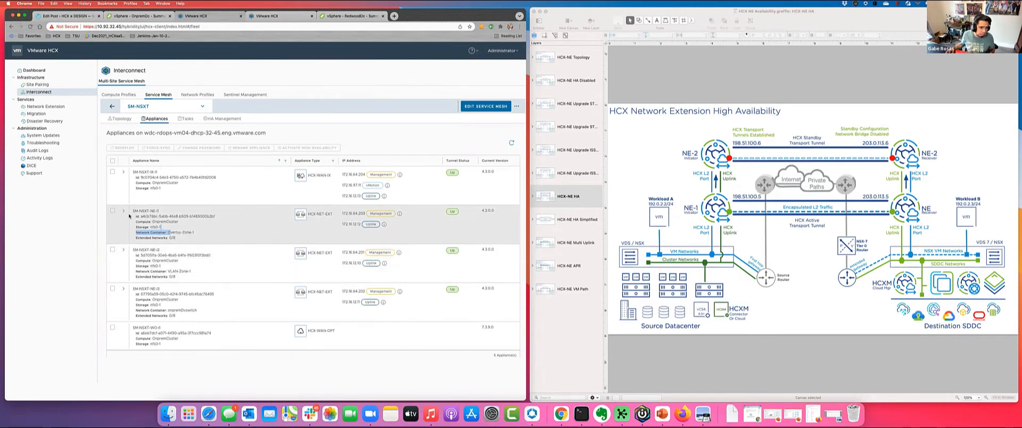
pyautogui.rightClick(172, 232)
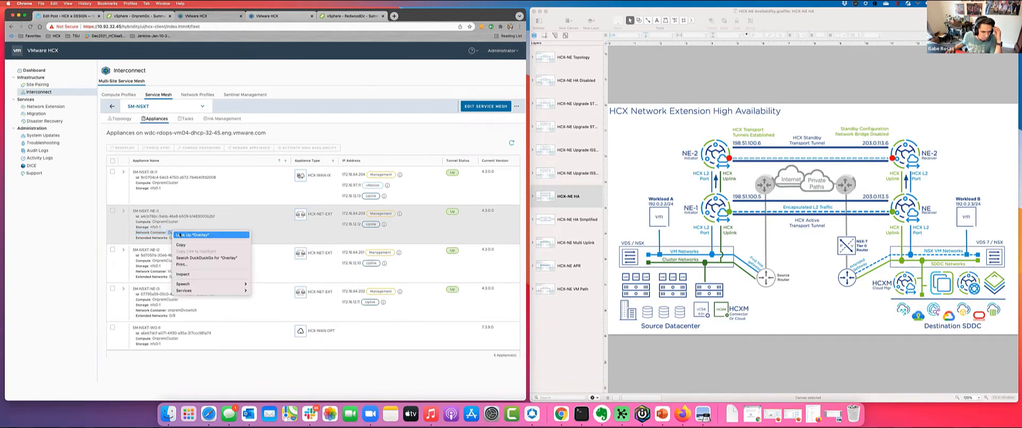
pyautogui.click(155, 250)
pyautogui.moveTo(147, 249); pyautogui.dragTo(190, 271)
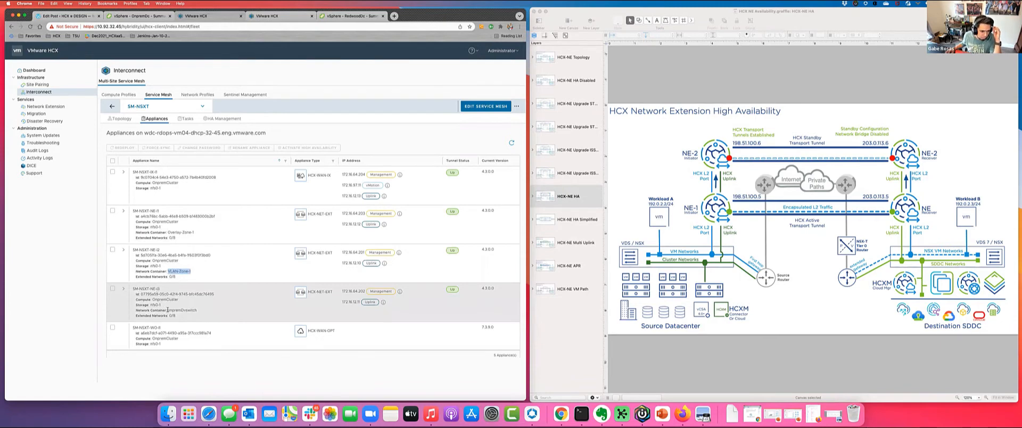
pyautogui.moveTo(168, 309); pyautogui.dragTo(199, 311)
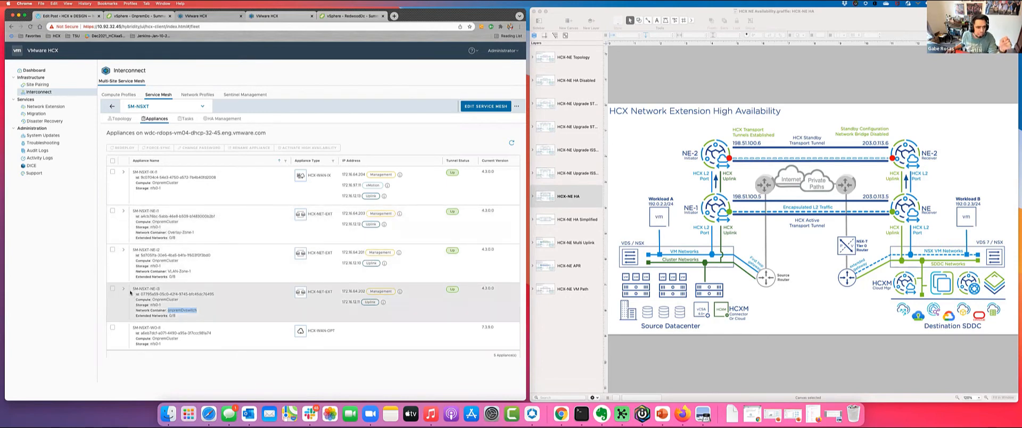
# - Select the SM-NSXT-NE-I1 appliance and try to activate high availability, cancelling the dialog and rechecking the appliance's network container
pyautogui.click(111, 211)
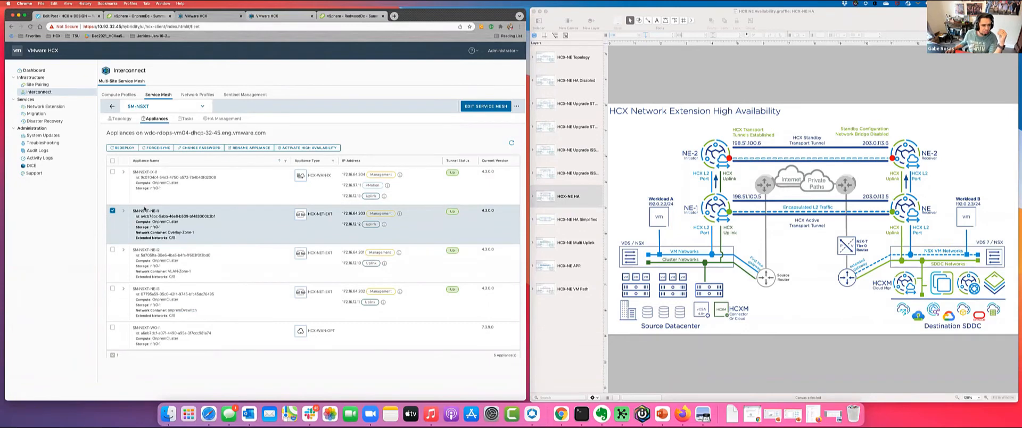
pyautogui.click(297, 148)
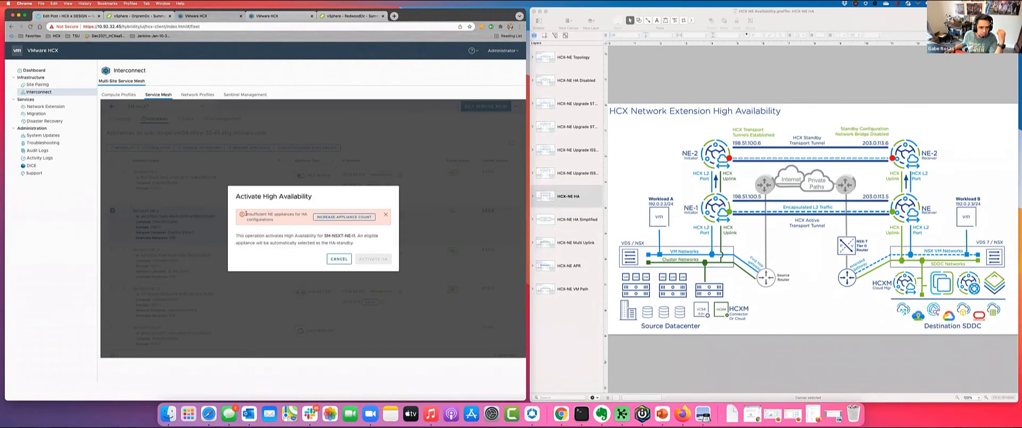
pyautogui.click(340, 258)
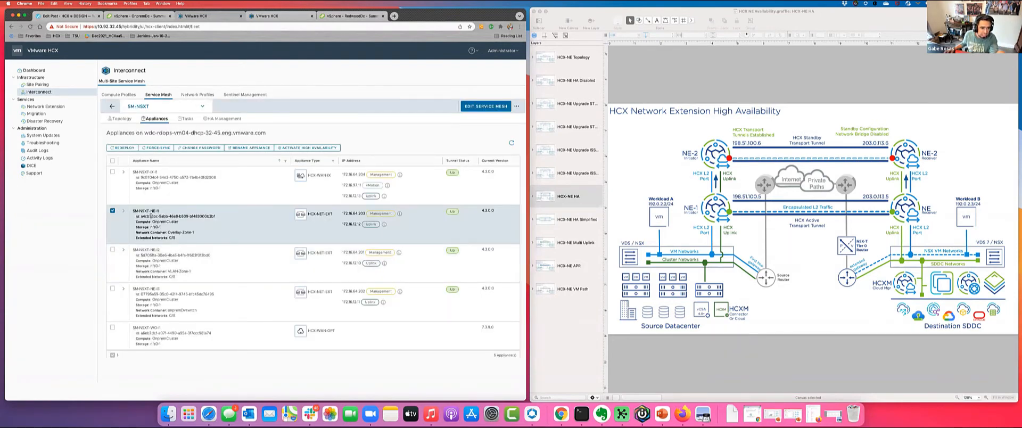
pyautogui.moveTo(134, 211); pyautogui.dragTo(194, 233)
pyautogui.click(194, 233)
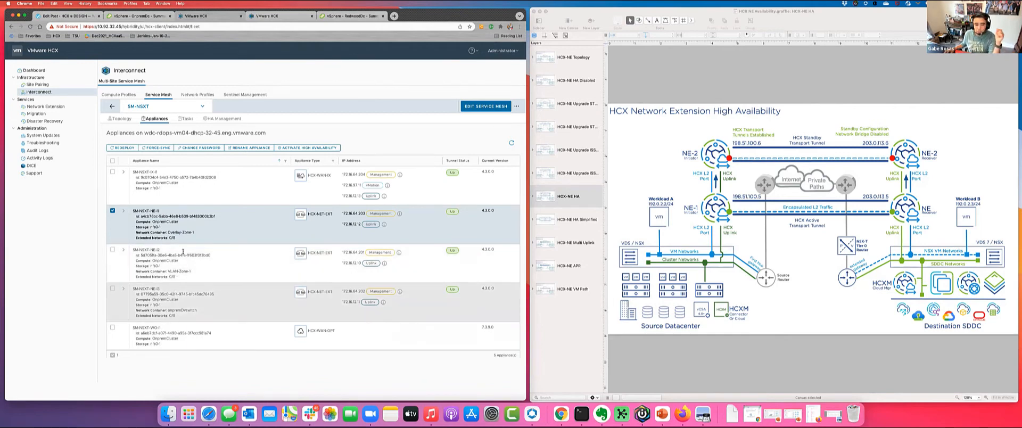
# - Start high availability activation for SM-NSXT-NE-I1 again and choose to increase the appliance count
pyautogui.click(300, 149)
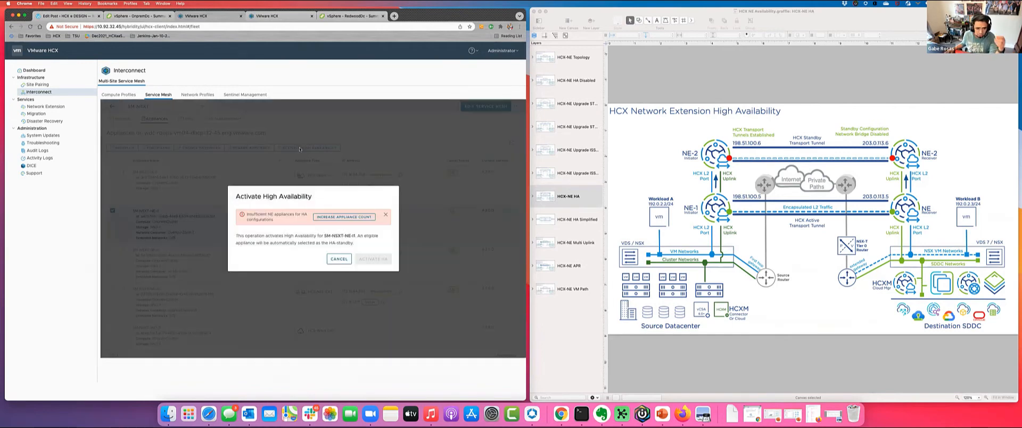
pyautogui.moveTo(280, 218); pyautogui.dragTo(247, 215)
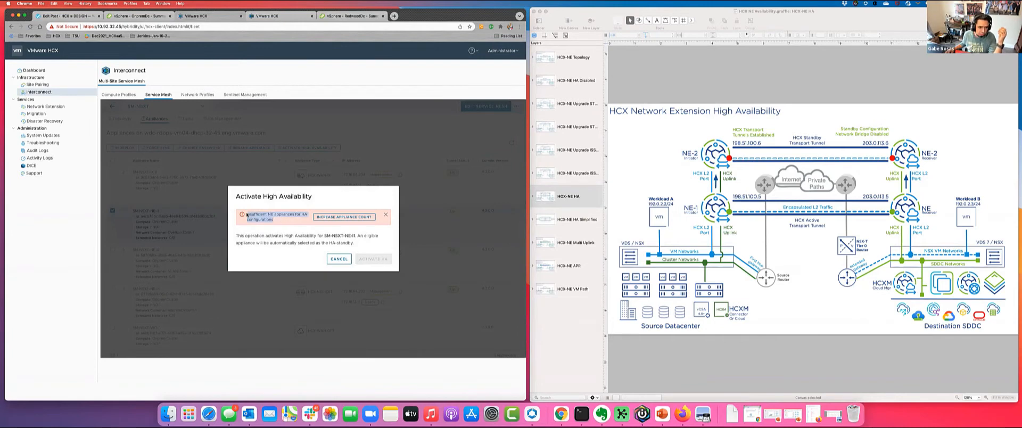
pyautogui.click(287, 220)
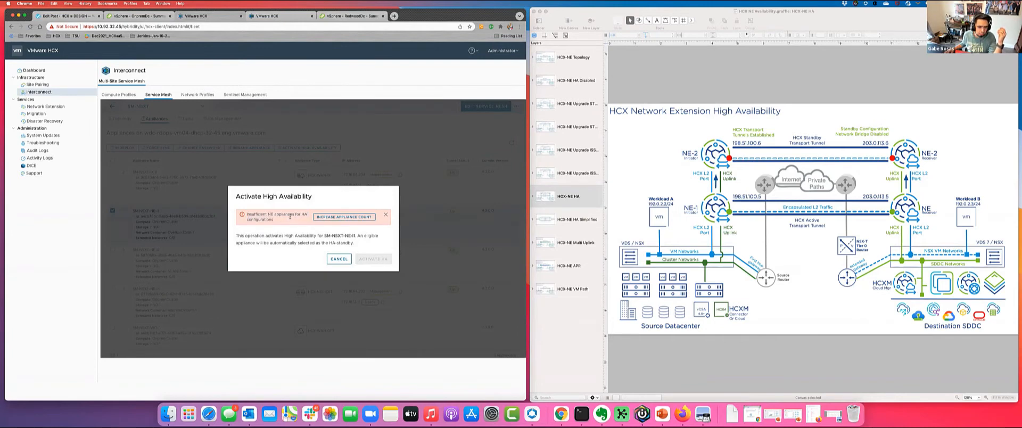
pyautogui.click(333, 217)
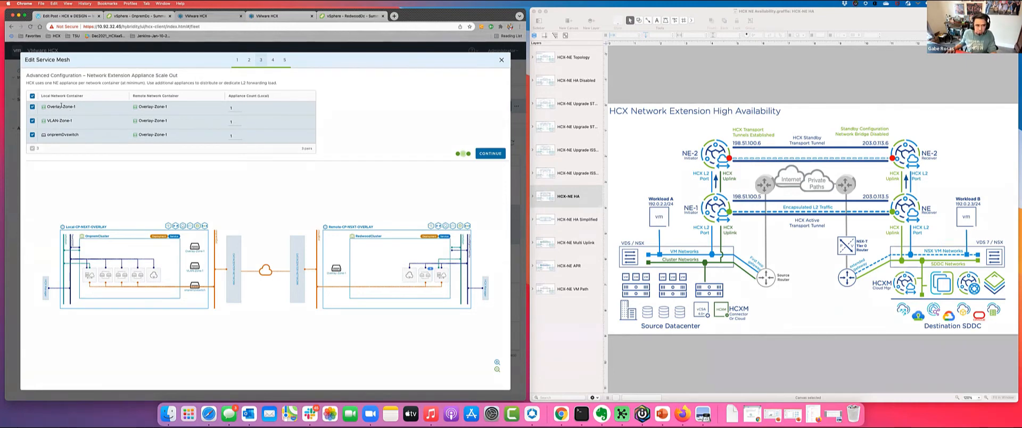
# - Set the local appliance count of the Overlay-Zone-1 network container to 2
pyautogui.moveTo(48, 106); pyautogui.dragTo(75, 107)
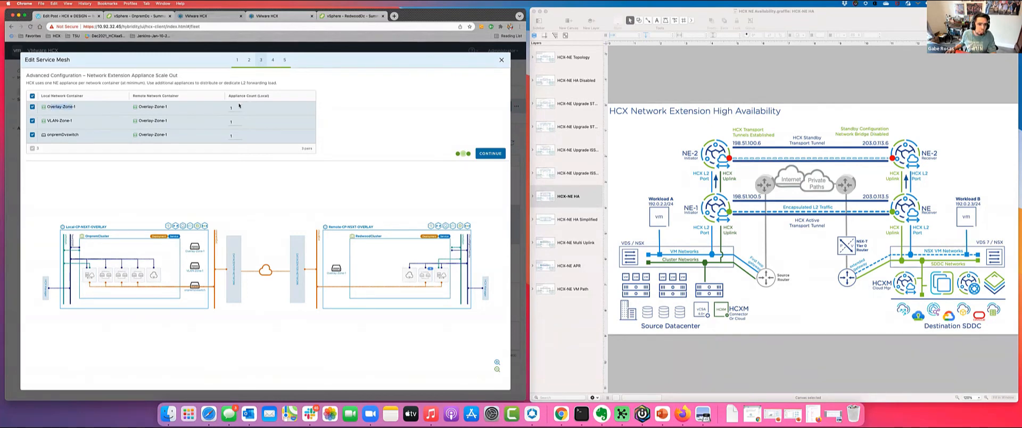
pyautogui.rightClick(235, 107)
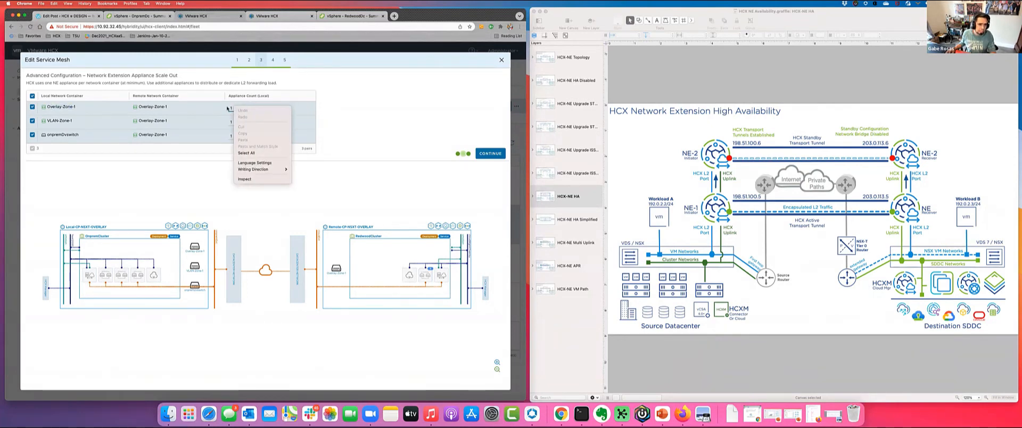
pyautogui.rightClick(228, 107)
pyautogui.click(227, 107)
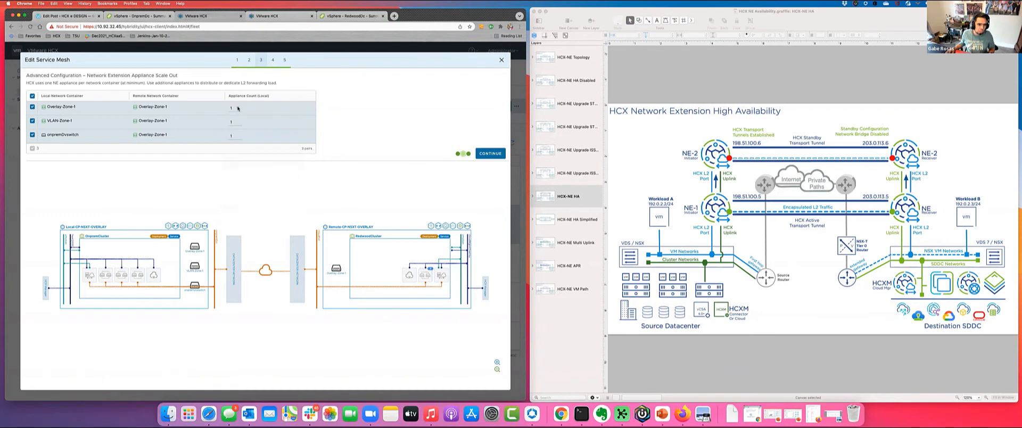
pyautogui.click(238, 108)
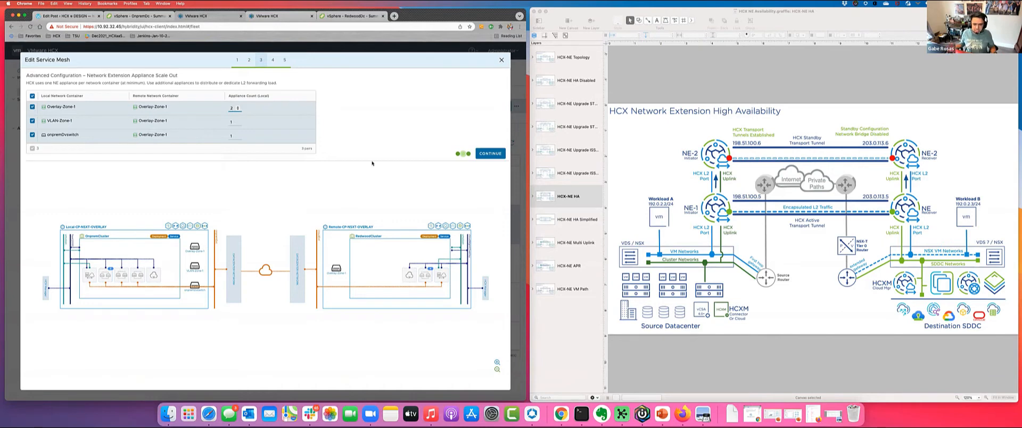
# - Accept the existing traffic engineering settings and finish the service mesh edit using Standard mode for NE appliances
pyautogui.click(488, 154)
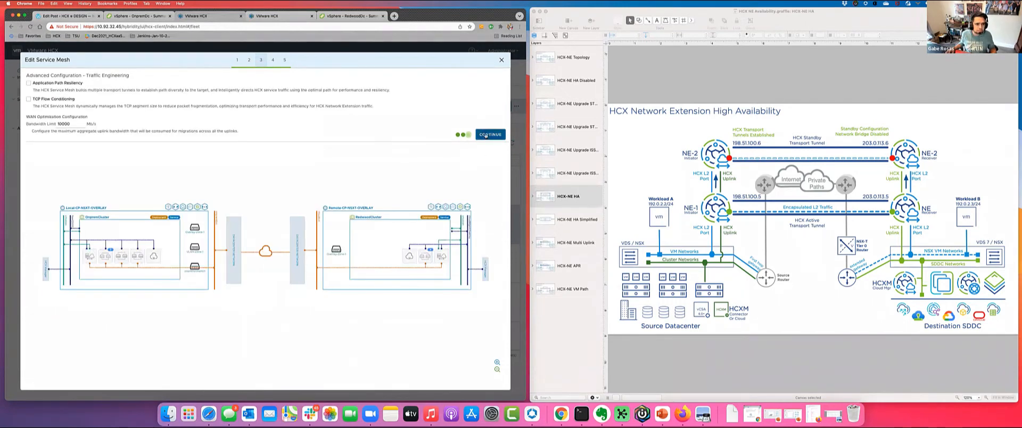
pyautogui.click(485, 135)
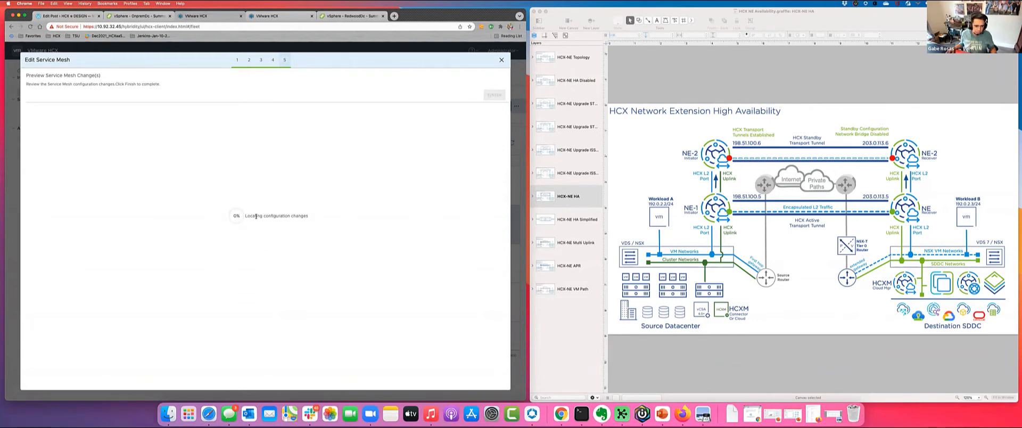
pyautogui.moveTo(252, 215); pyautogui.dragTo(310, 217)
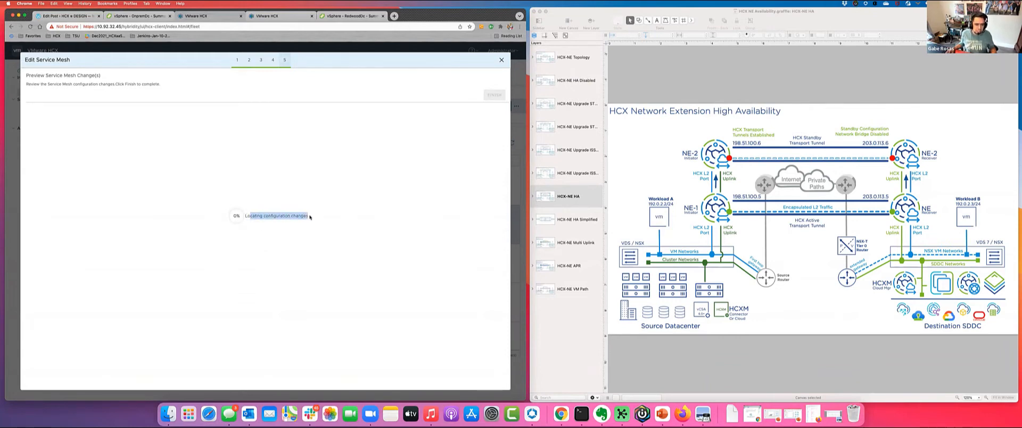
pyautogui.click(307, 219)
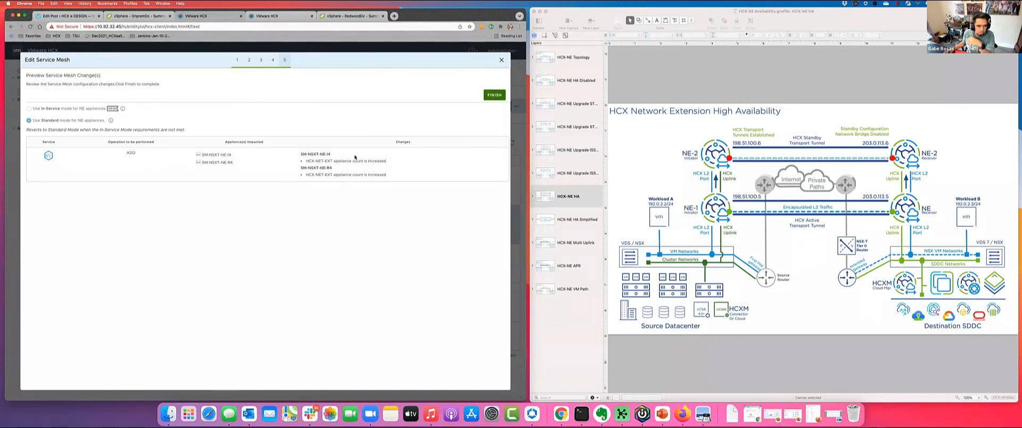
pyautogui.click(497, 96)
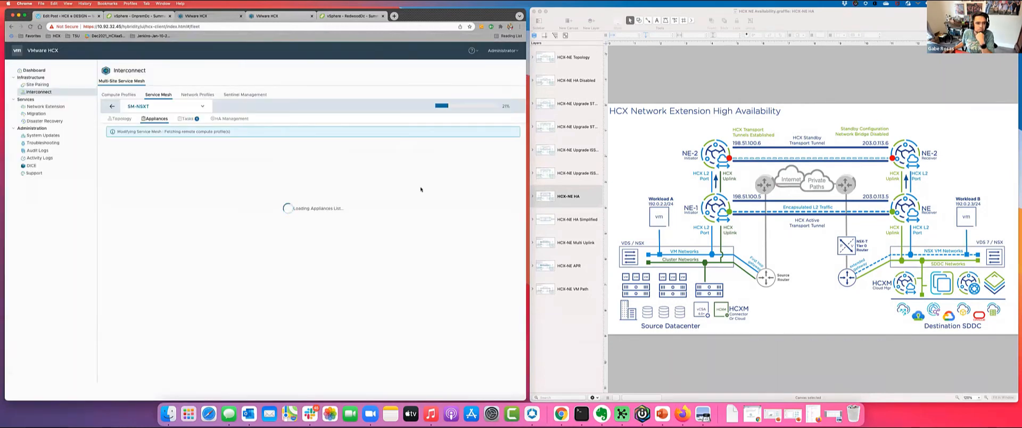
# - Examine the progress of the Modifying Service Mesh task and the subtasks of its appliance deployment job
pyautogui.click(189, 121)
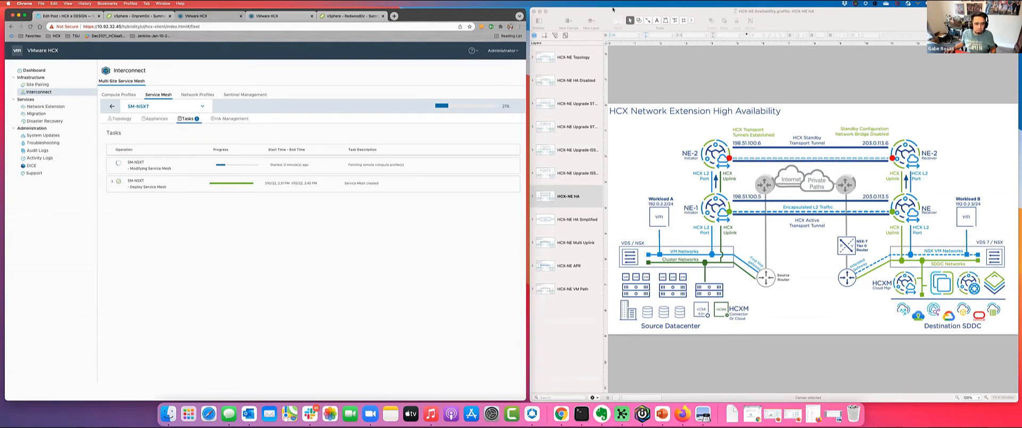
pyautogui.click(126, 162)
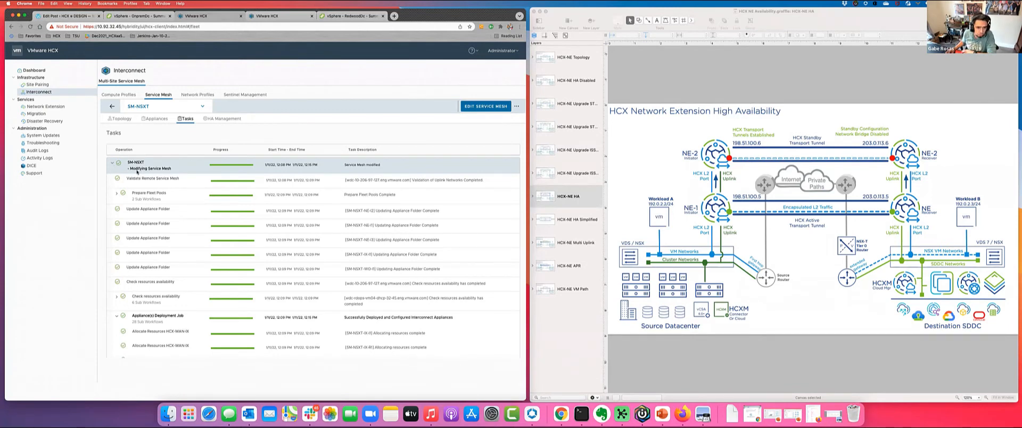
pyautogui.scroll(-4, 213, 246)
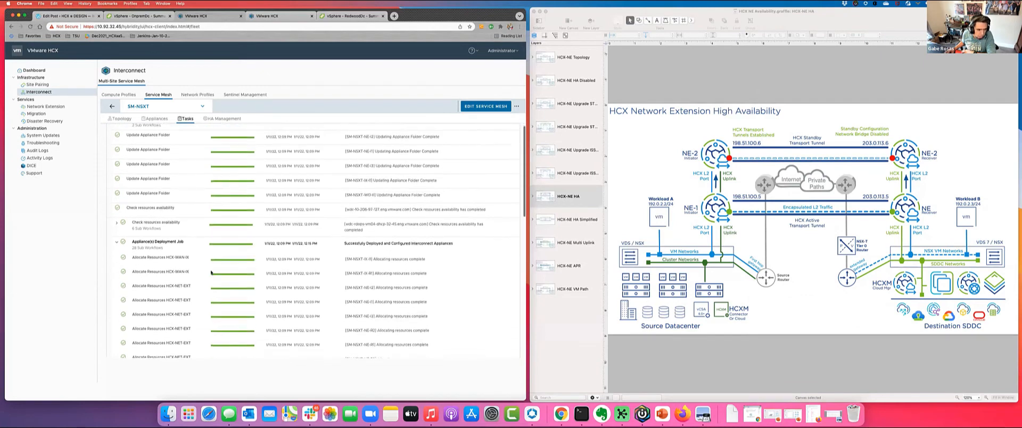
pyautogui.click(117, 243)
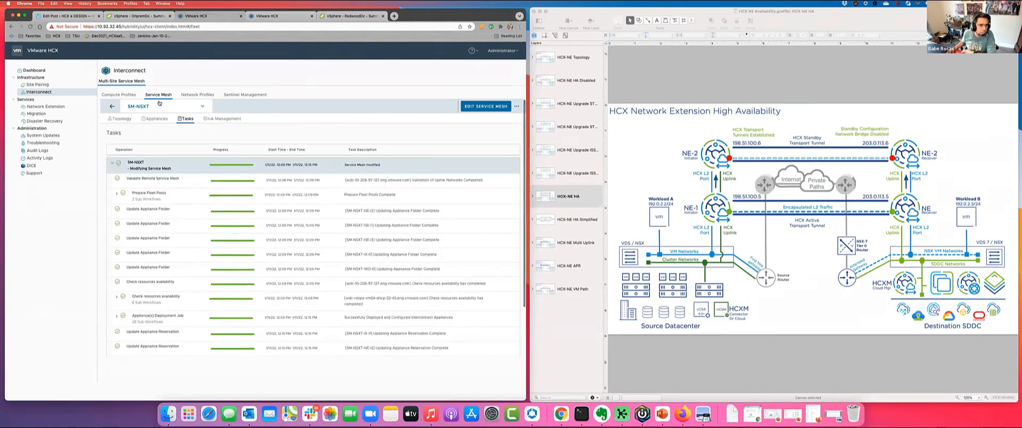
# - Check the new SM-NSXT-NE-I4 appliance's network container and select it together with SM-NSXT-NE-I1 in the appliance list
pyautogui.click(154, 118)
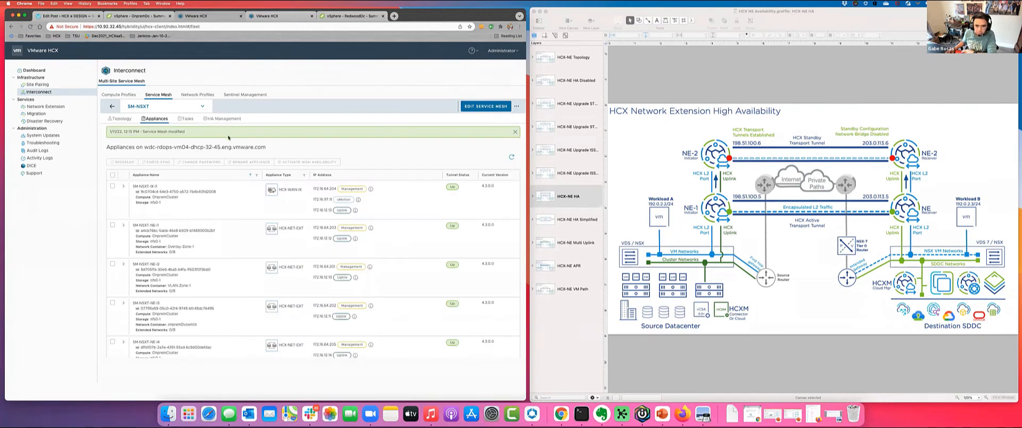
pyautogui.scroll(-3, 215, 275)
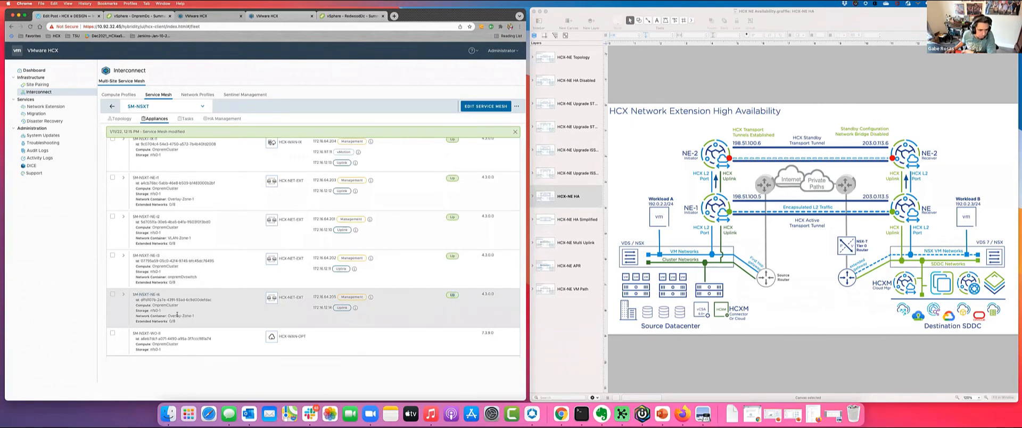
pyautogui.moveTo(194, 316); pyautogui.dragTo(166, 316)
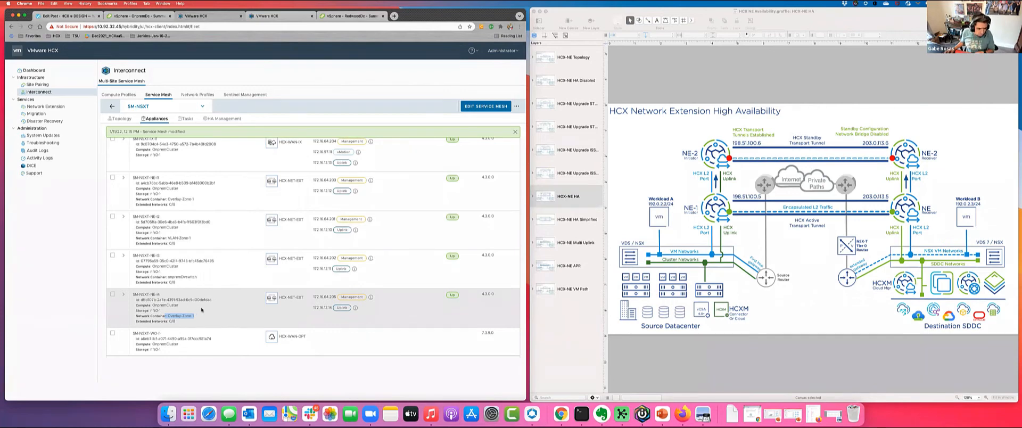
pyautogui.click(112, 294)
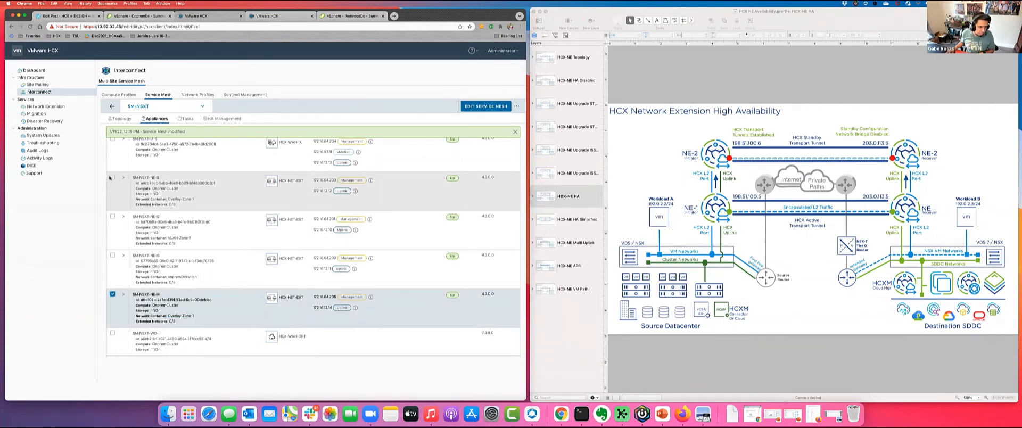
pyautogui.click(112, 178)
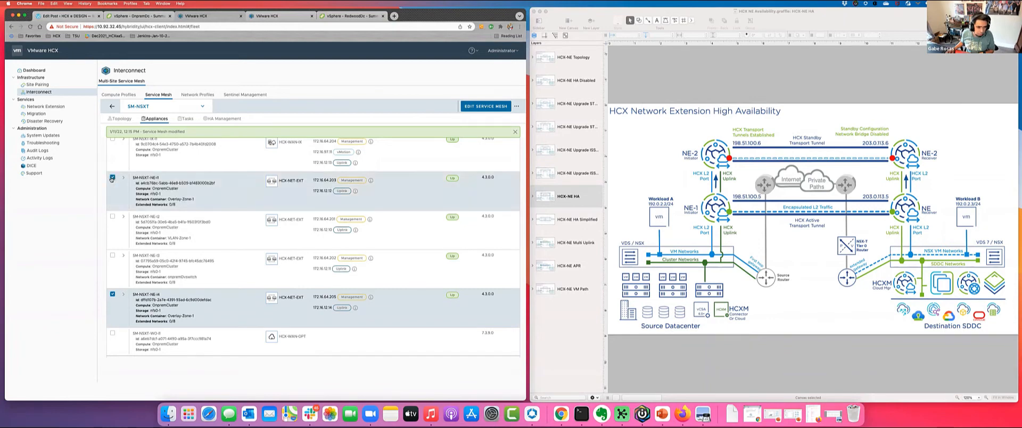
pyautogui.scroll(3, 249, 138)
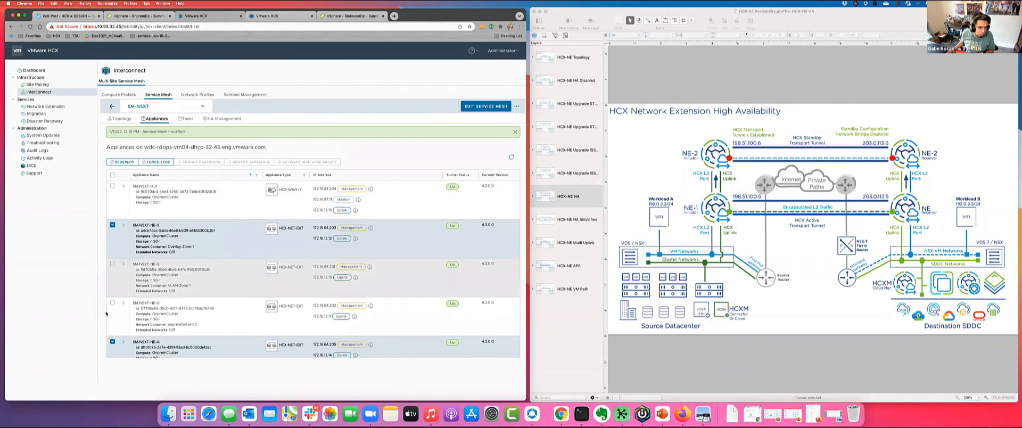
# - Activate high availability for SM-NSXT-NE-I1 alone, leaving the standby appliance to be selected automatically
pyautogui.click(112, 342)
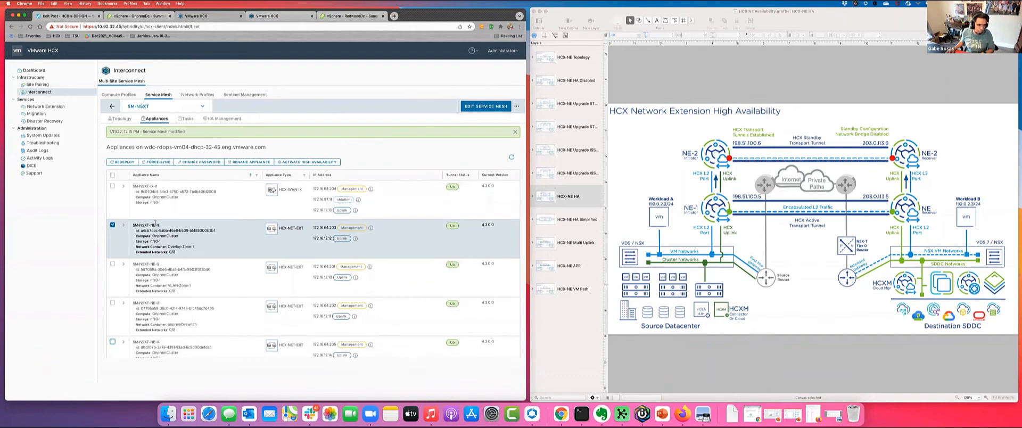
pyautogui.click(306, 161)
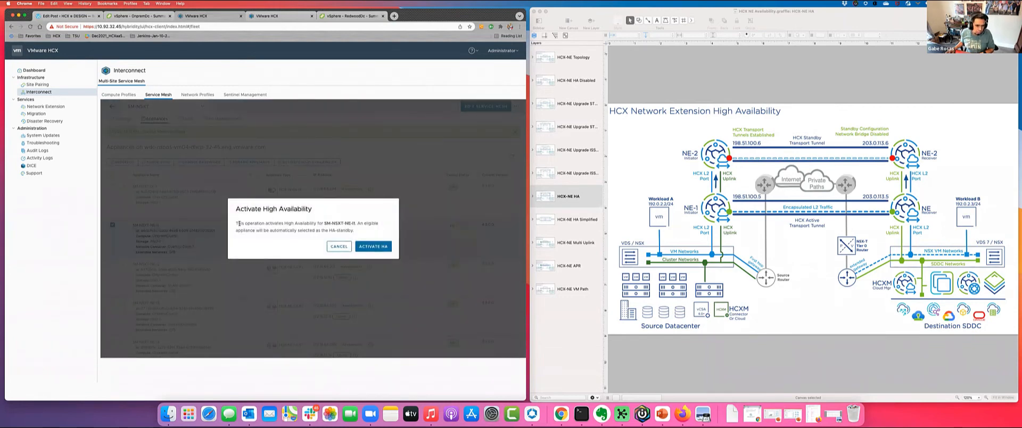
pyautogui.moveTo(239, 223); pyautogui.dragTo(324, 223)
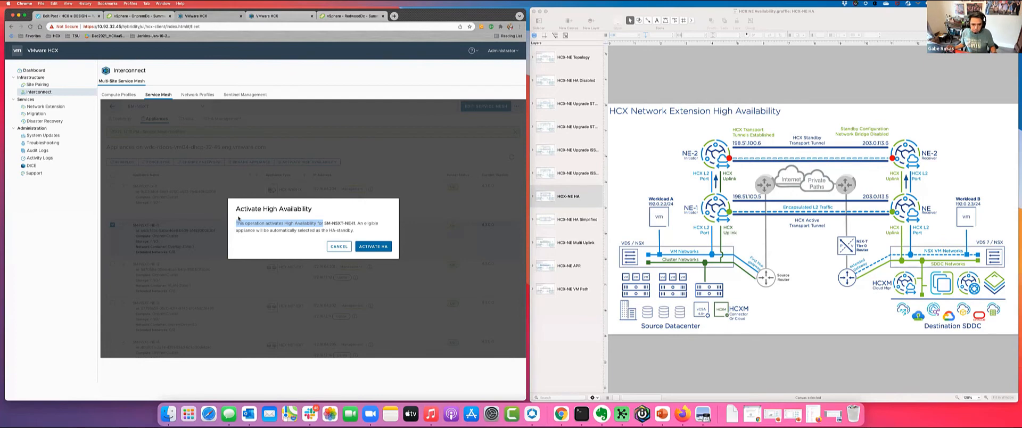
pyautogui.click(376, 247)
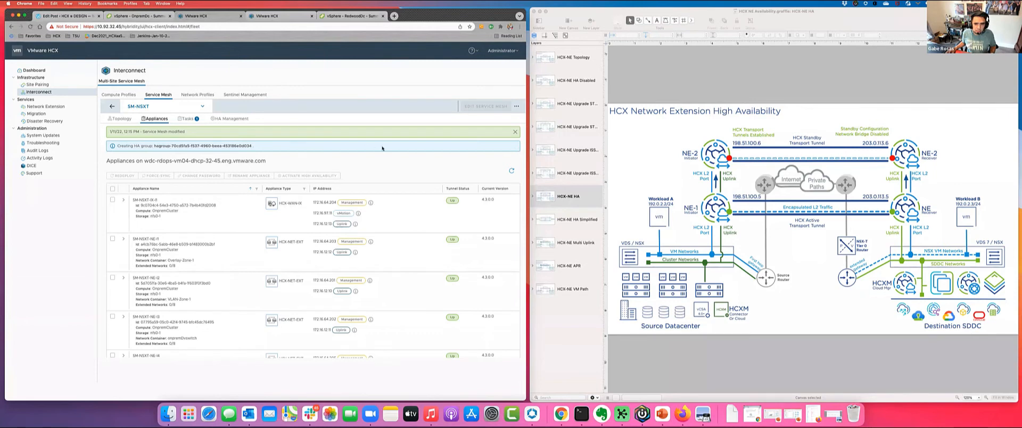
# - Examine the HA group creation progress in the service mesh tasks and the group overview in HA management
pyautogui.moveTo(155, 145); pyautogui.dragTo(254, 146)
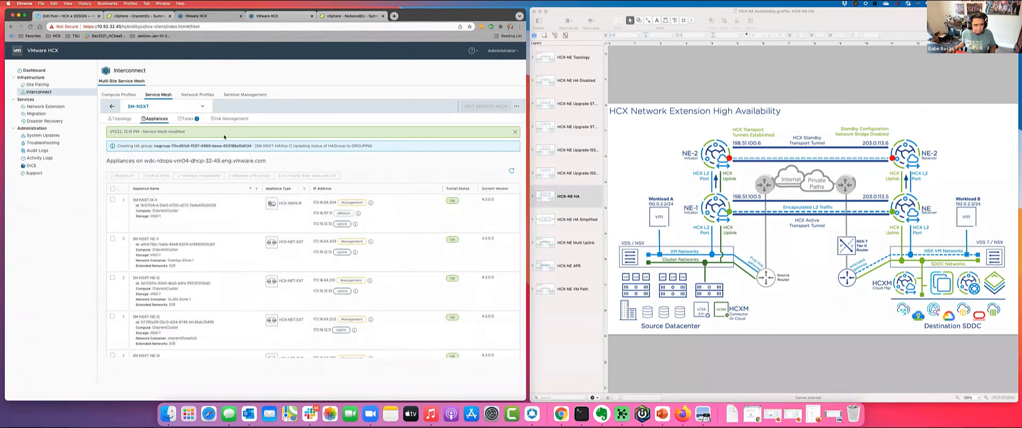
pyautogui.click(187, 118)
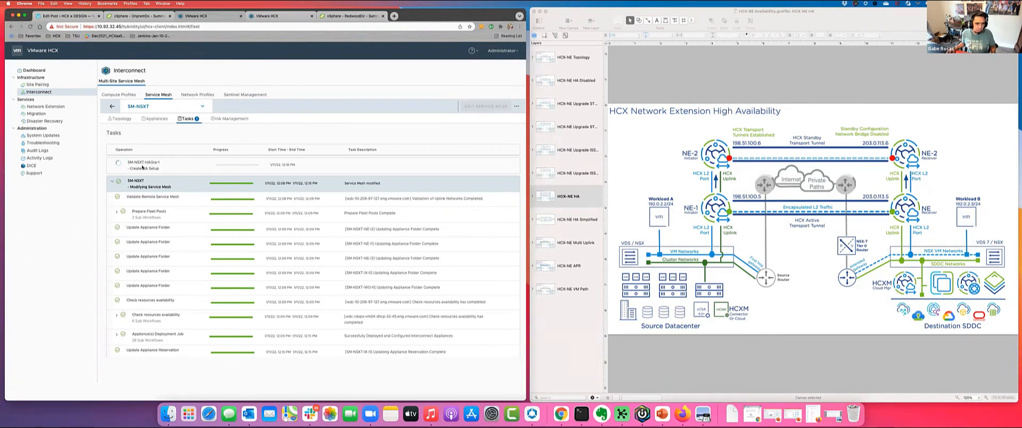
pyautogui.click(240, 119)
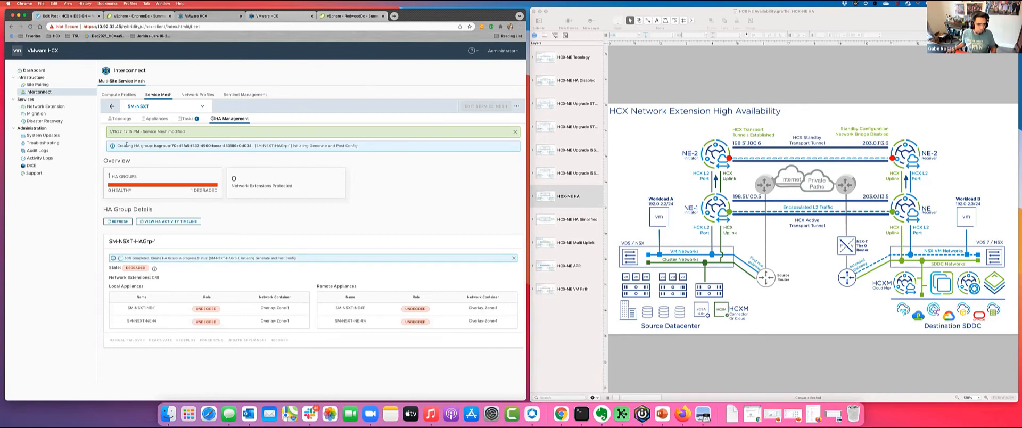
pyautogui.moveTo(122, 145); pyautogui.dragTo(227, 144)
pyautogui.click(236, 144)
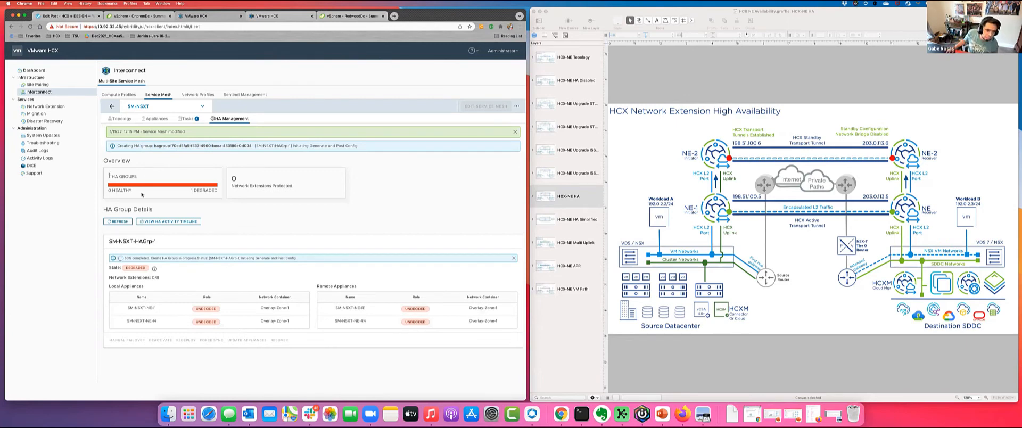
pyautogui.moveTo(191, 192); pyautogui.dragTo(224, 189)
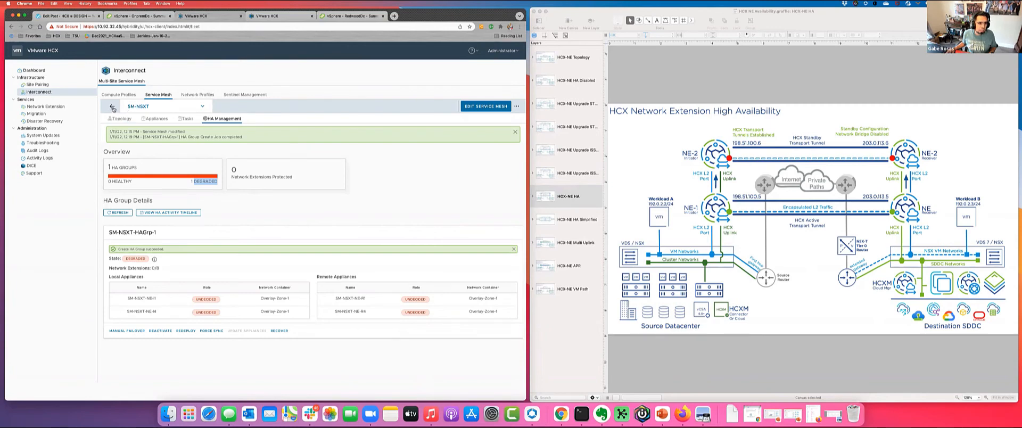
# - Check the HA role and HA partner listed for the SM-NSXT-NE-I1 and SM-NSXT-NE-I4 appliances
pyautogui.click(150, 119)
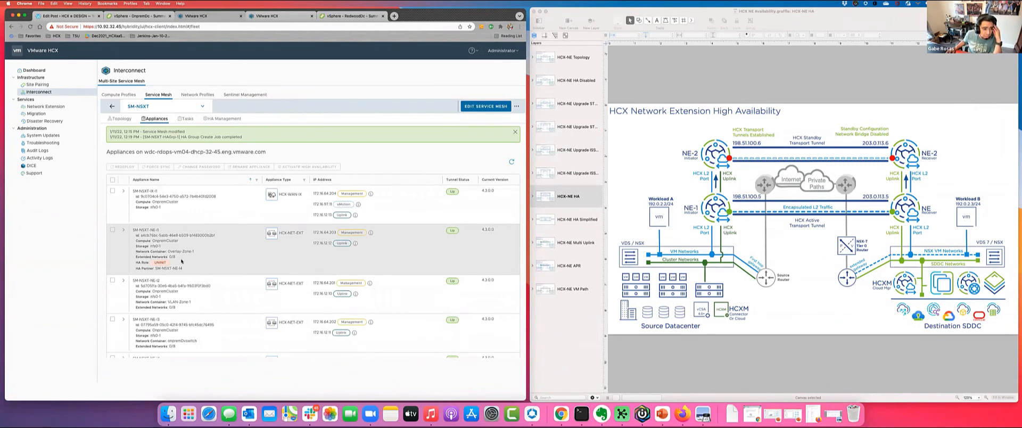
pyautogui.scroll(-3, 162, 269)
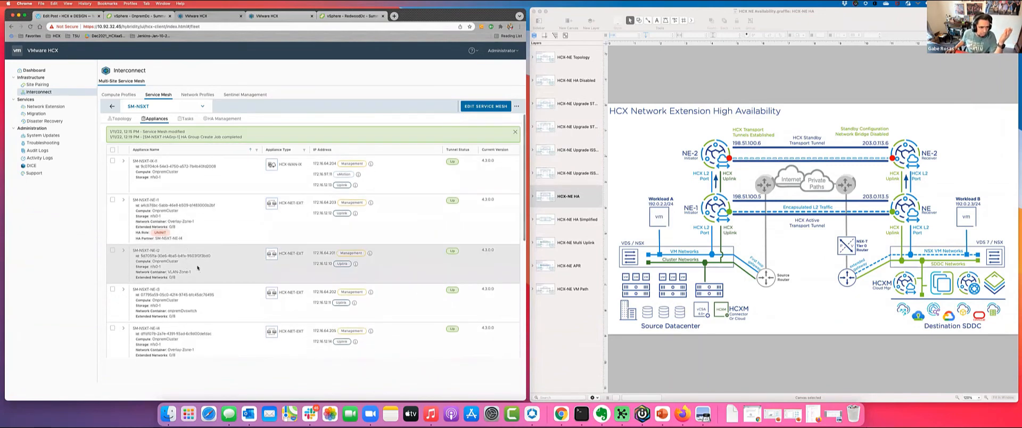
pyautogui.scroll(3, 184, 237)
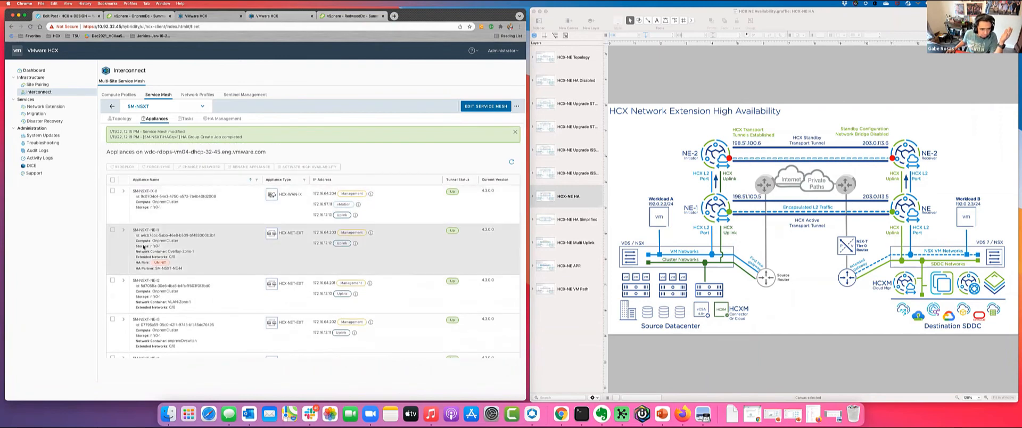
pyautogui.moveTo(133, 229); pyautogui.dragTo(212, 269)
pyautogui.scroll(-5, 188, 266)
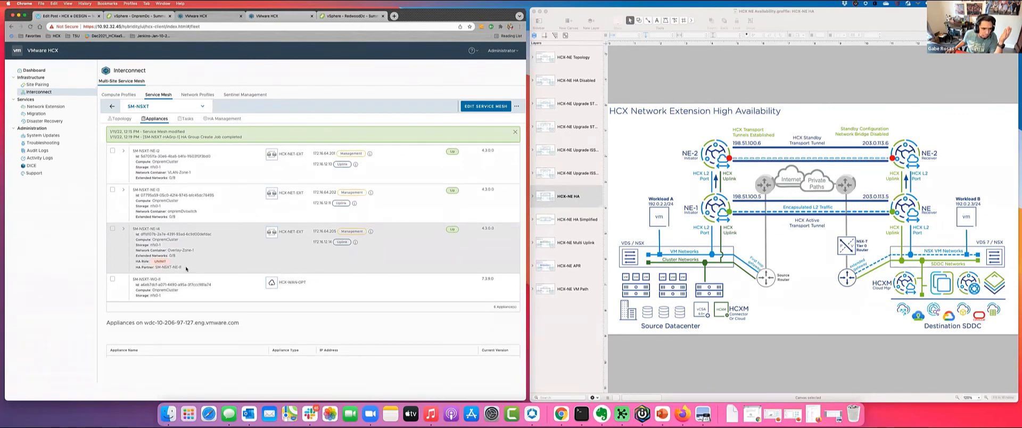
pyautogui.moveTo(186, 269); pyautogui.dragTo(135, 259)
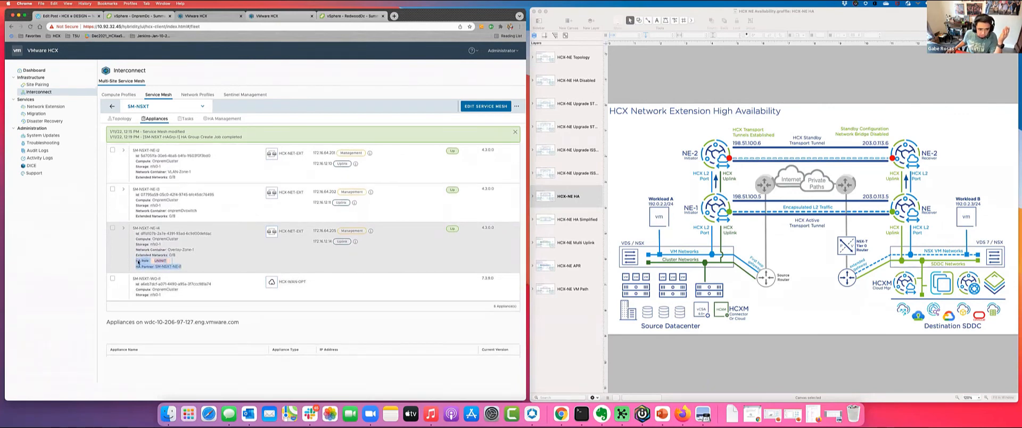
pyautogui.click(186, 267)
pyautogui.moveTo(186, 268); pyautogui.dragTo(159, 267)
pyautogui.click(138, 268)
pyautogui.click(182, 266)
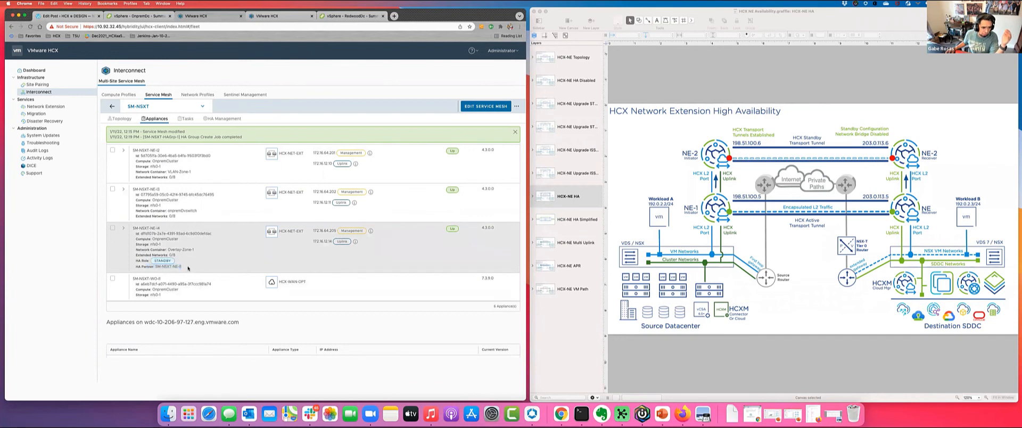
# - Recheck the HA roles of both paired appliances and review the state of SM-NSXT-HAGrp-1 in HA management
pyautogui.moveTo(183, 267); pyautogui.dragTo(136, 255)
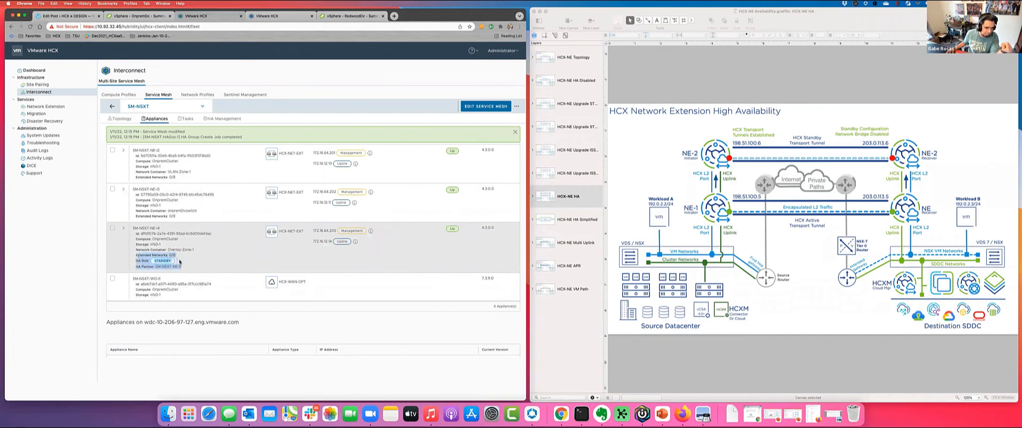
pyautogui.click(188, 261)
pyautogui.doubleClick(168, 261)
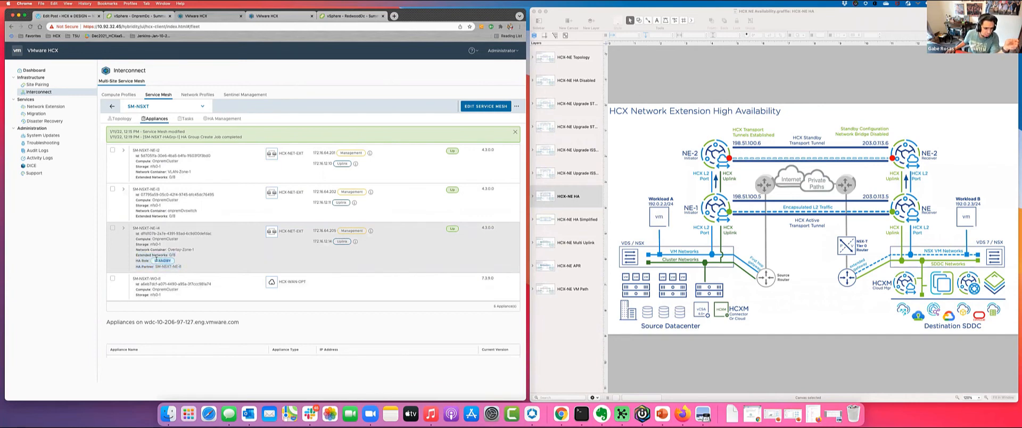
pyautogui.scroll(4, 159, 245)
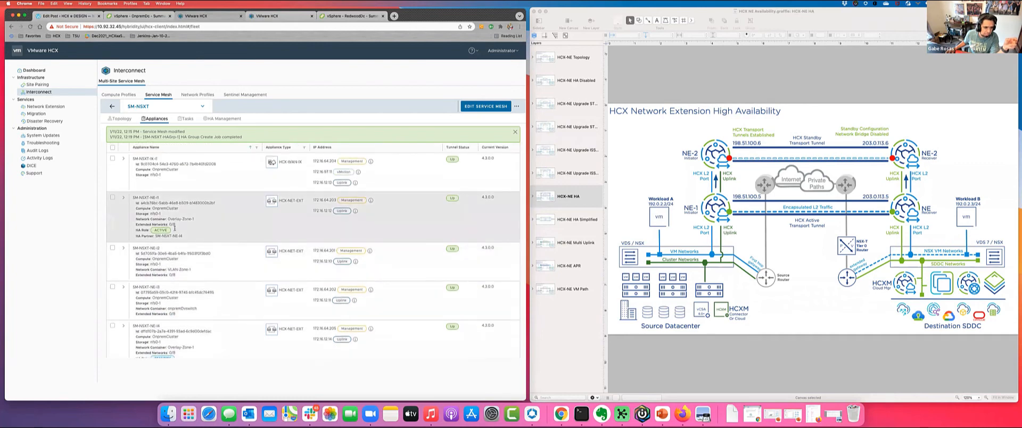
pyautogui.scroll(-1, 176, 224)
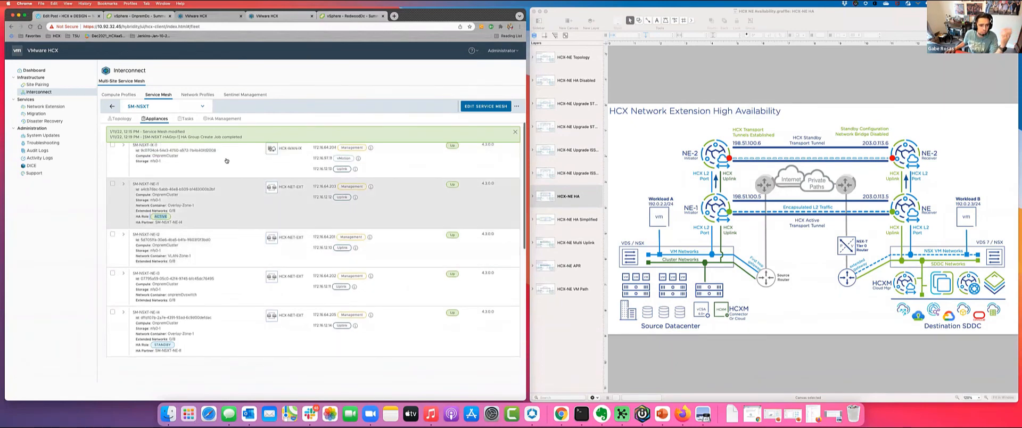
pyautogui.click(231, 121)
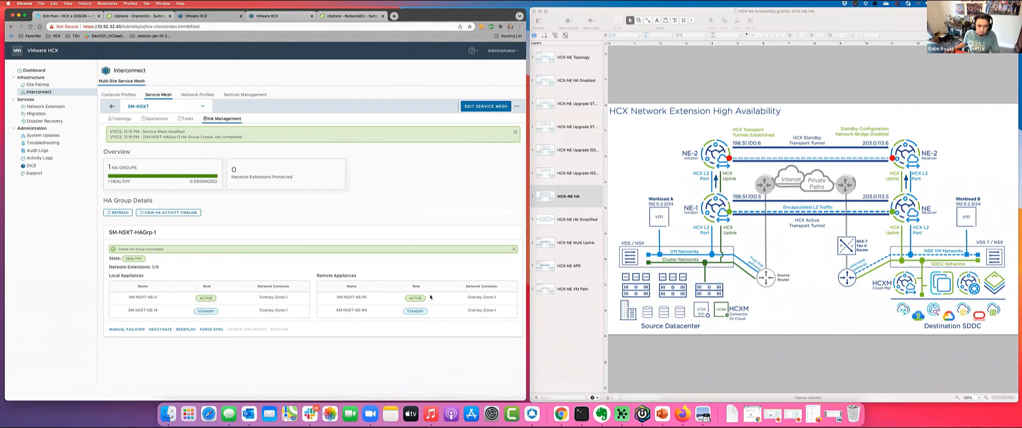
# - Open the Network Extension service and place the Screen Shot 2022-01-11 image of the earlier extension beside the browser for reference
pyautogui.click(53, 108)
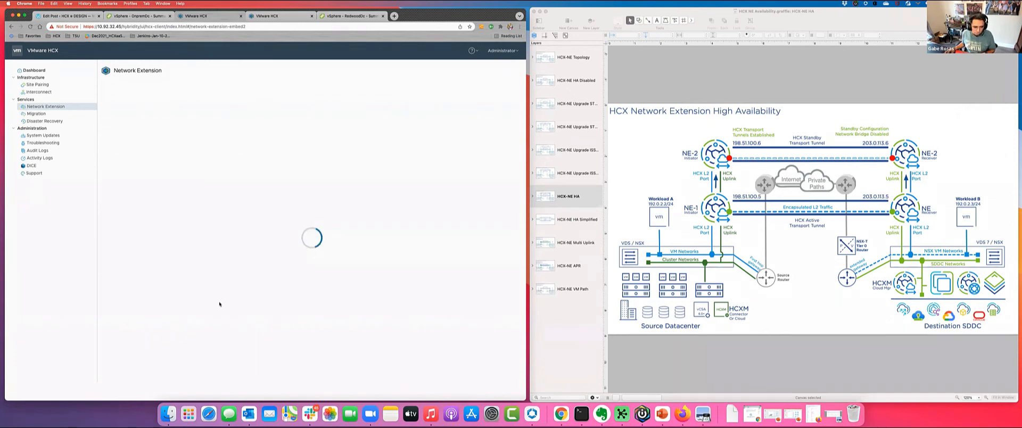
pyautogui.click(168, 413)
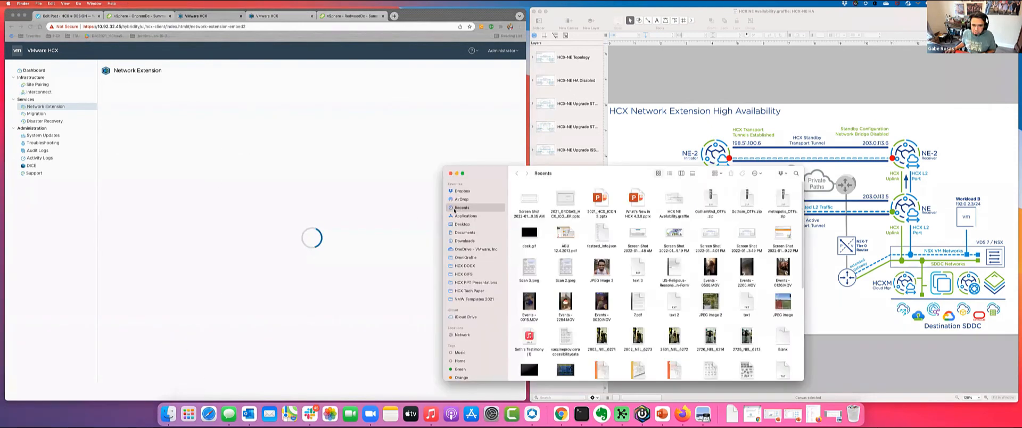
pyautogui.doubleClick(528, 201)
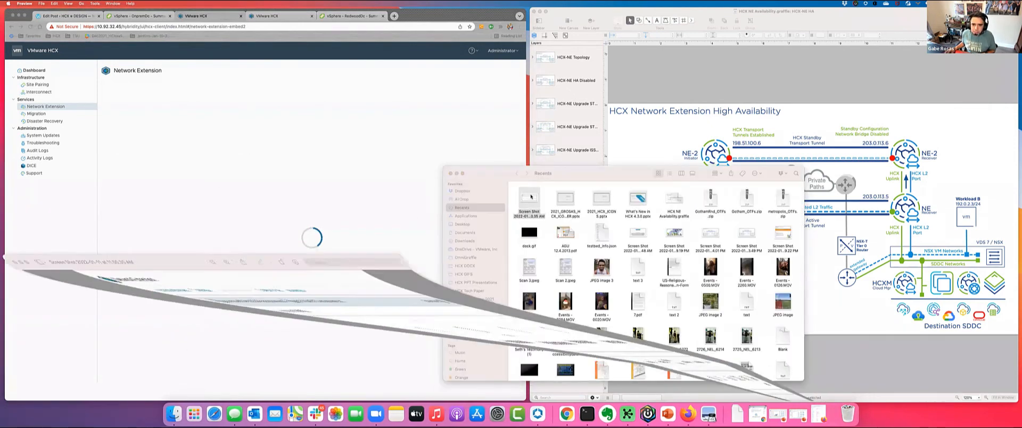
pyautogui.click(456, 173)
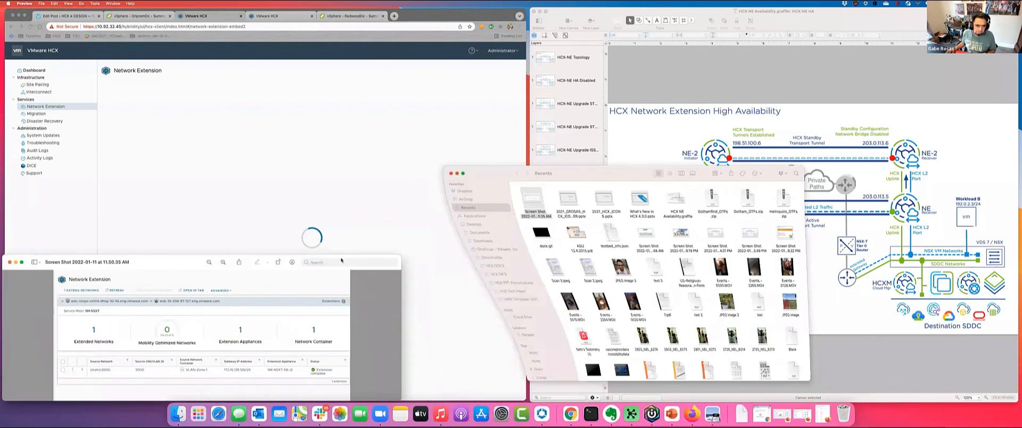
pyautogui.moveTo(3, 255); pyautogui.dragTo(58, 249)
pyautogui.moveTo(127, 250); pyautogui.dragTo(513, 192)
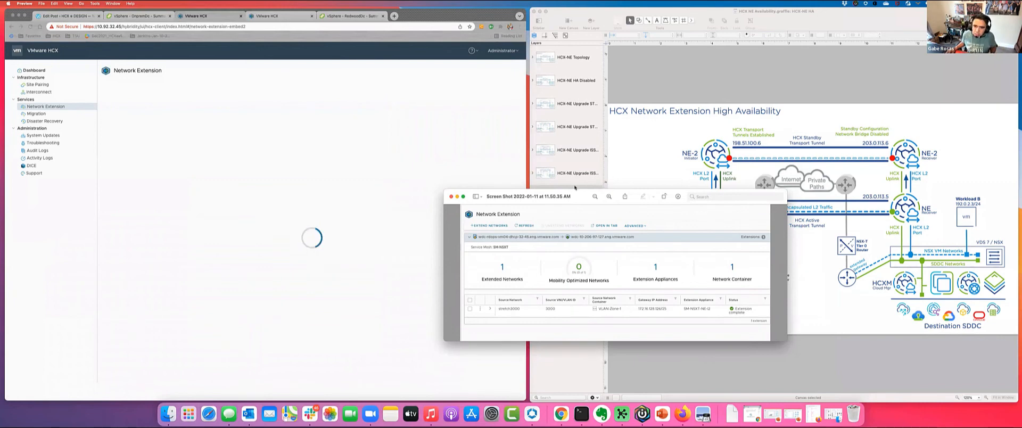
pyautogui.moveTo(575, 195); pyautogui.dragTo(719, 177)
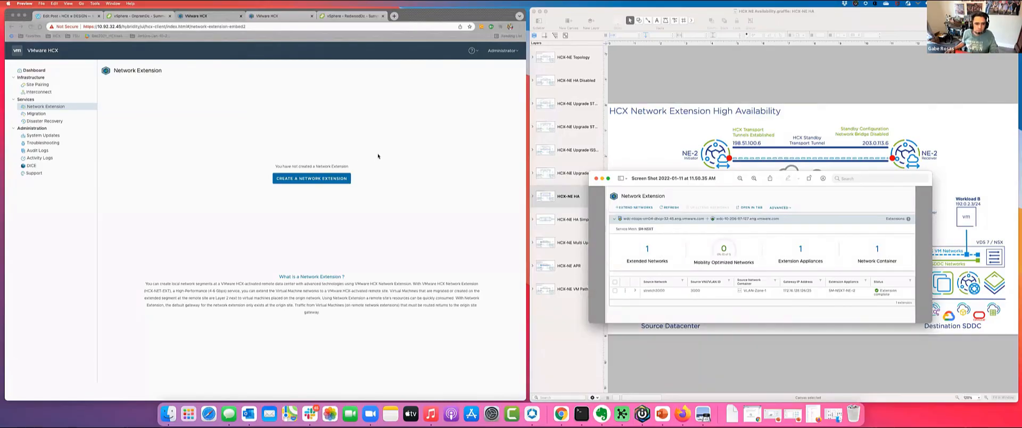
# - Start a new network extension on SM-NSXT and choose the Overlay-Zone-1 segment stretch3005 as the source network
pyautogui.click(299, 182)
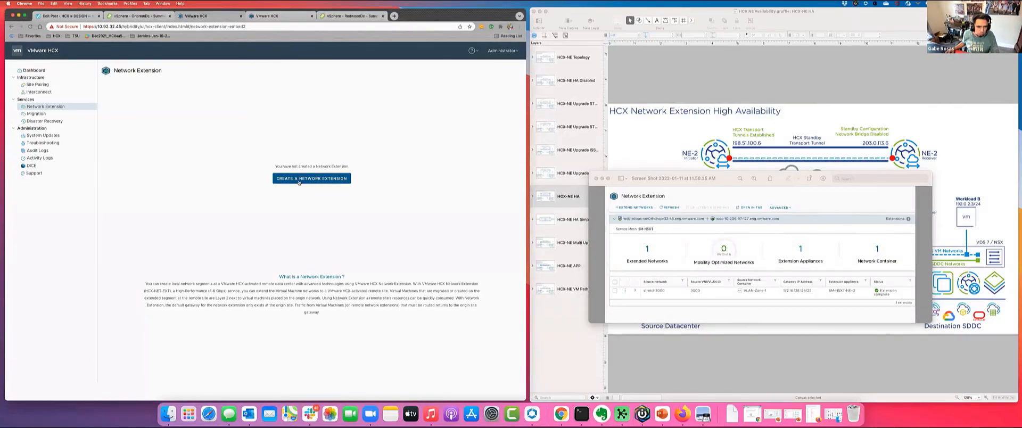
pyautogui.click(301, 180)
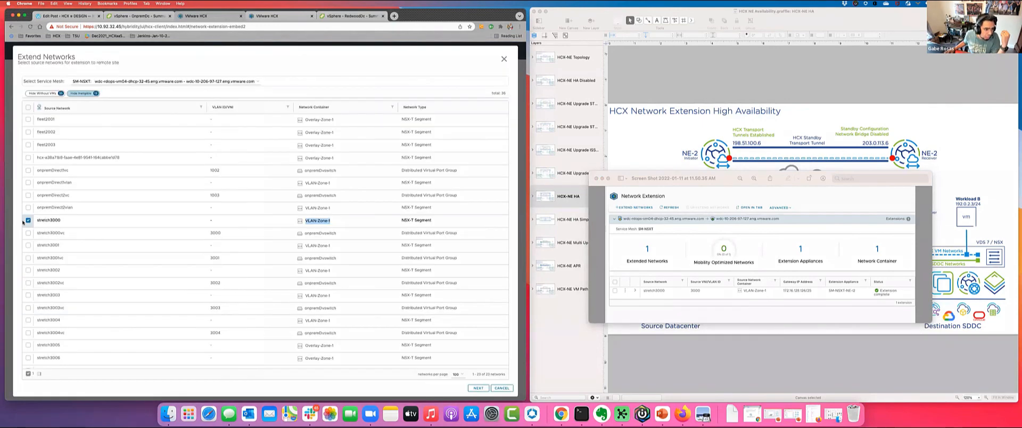
pyautogui.scroll(-1, 335, 260)
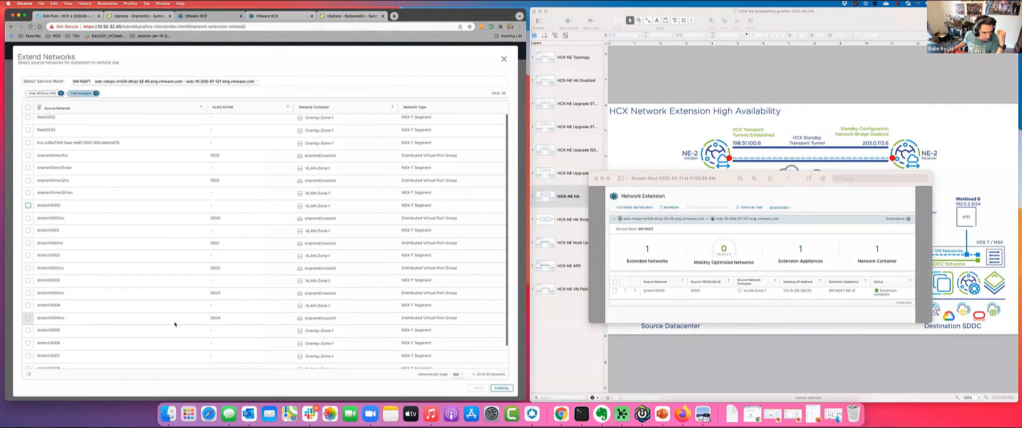
pyautogui.click(28, 331)
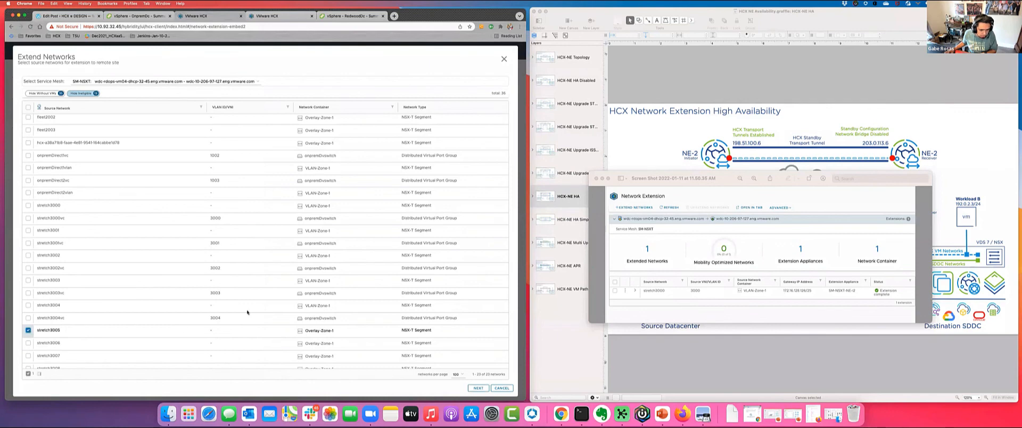
pyautogui.rightClick(483, 389)
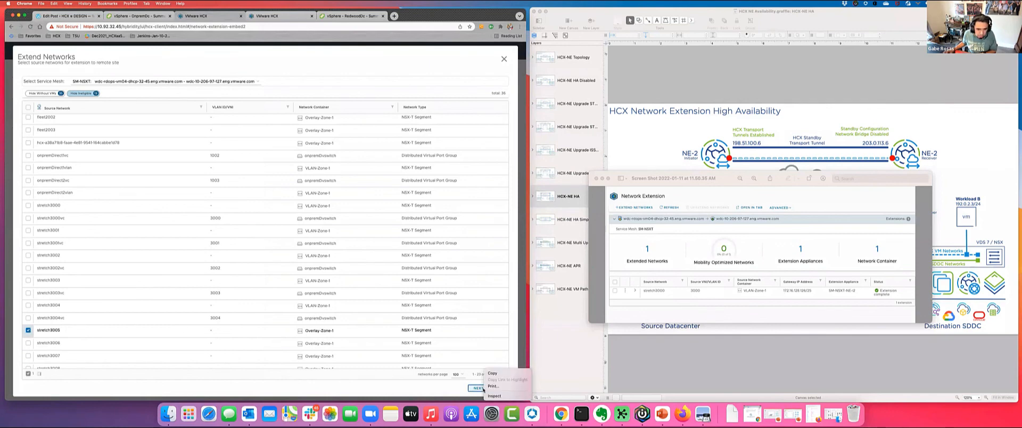
pyautogui.click(452, 392)
pyautogui.click(477, 390)
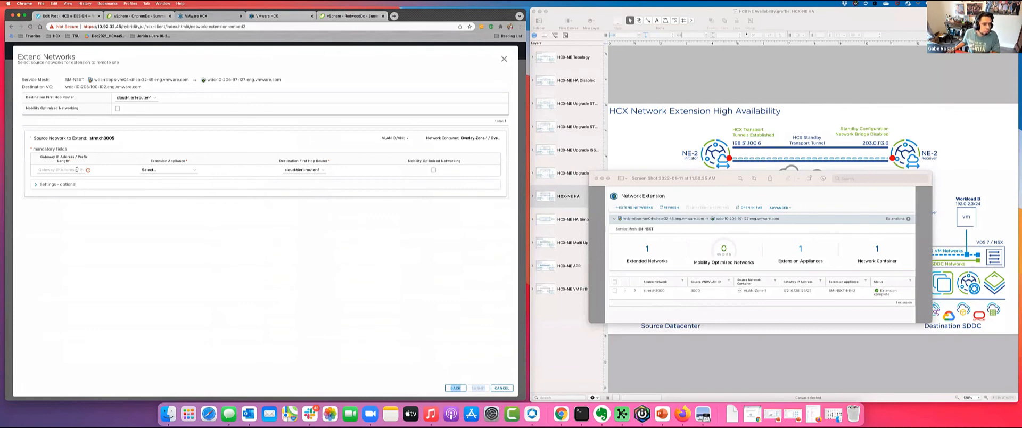
# - Set the gateway IP address and prefix length for extending stretch3005 to 172.16.128.126/25
pyautogui.click(77, 169)
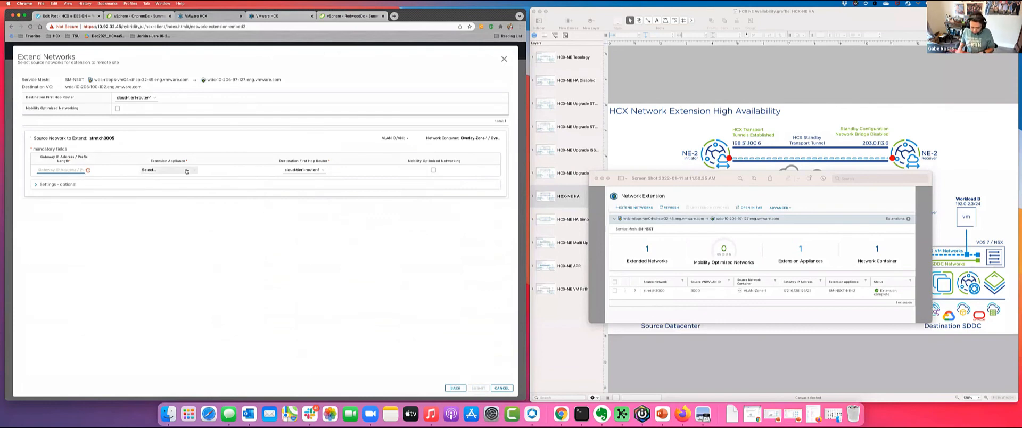
pyautogui.write('172')
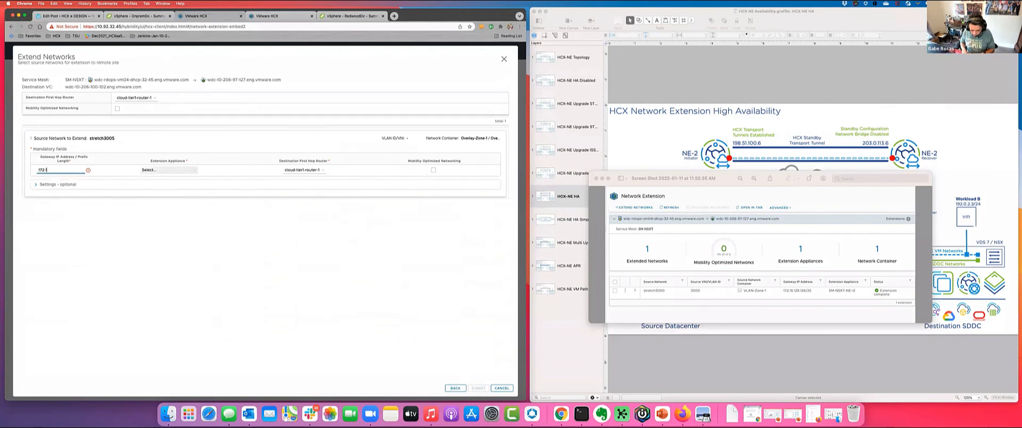
pyautogui.write('.16.')
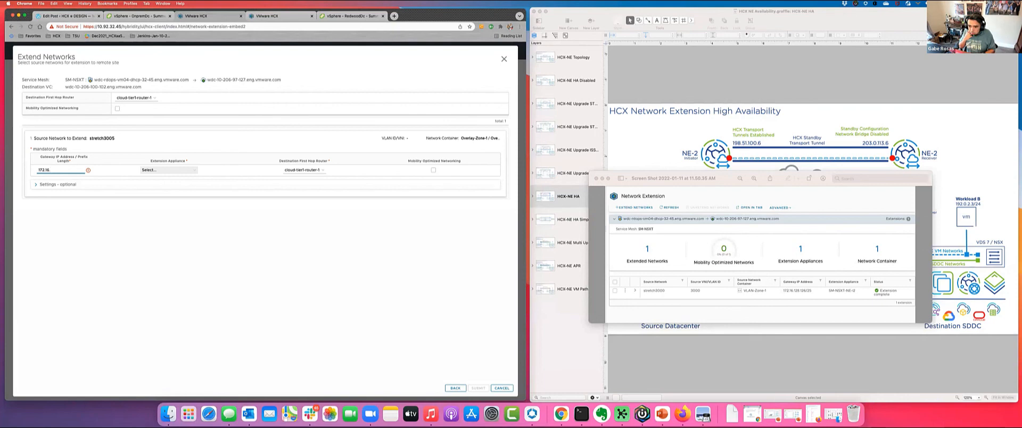
pyautogui.press('BackSpace')
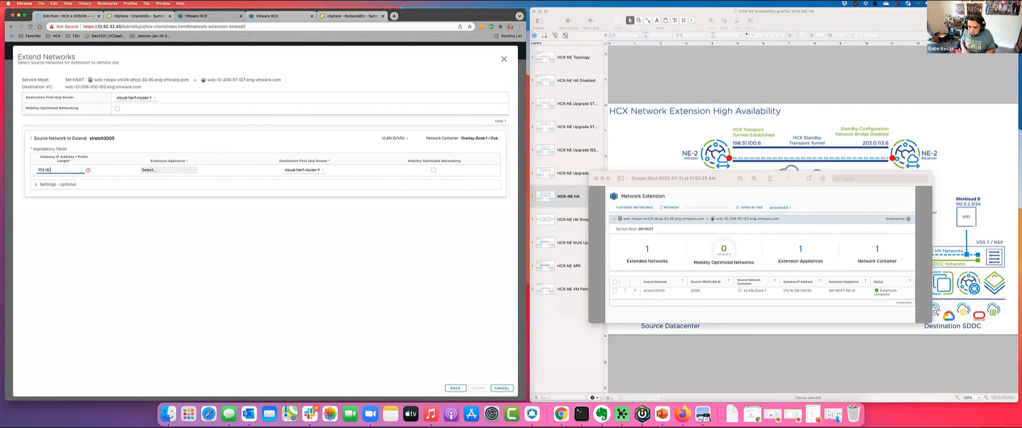
pyautogui.write('.128.12')
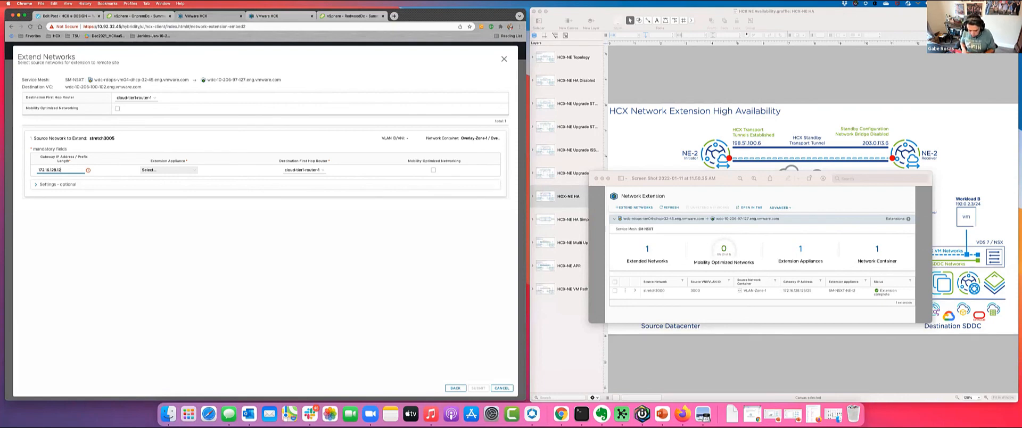
pyautogui.write('6/25')
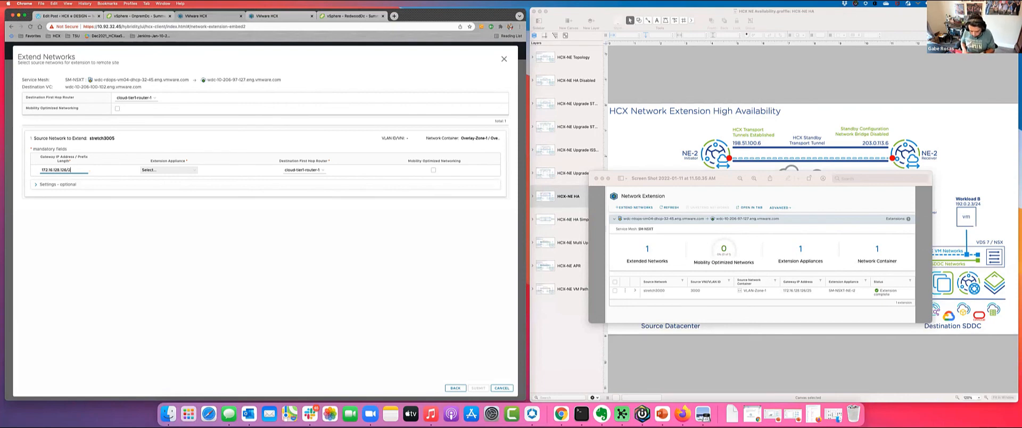
# - Choose the HA group SM-NSXT-HAGrp-1 as the extension appliance for stretch3005, and cancel the network extension without submitting it
pyautogui.click(151, 169)
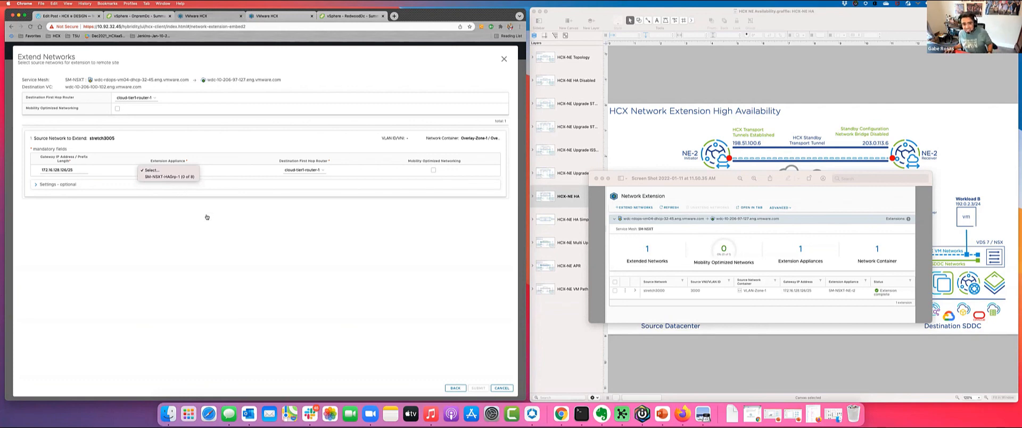
pyautogui.click(179, 178)
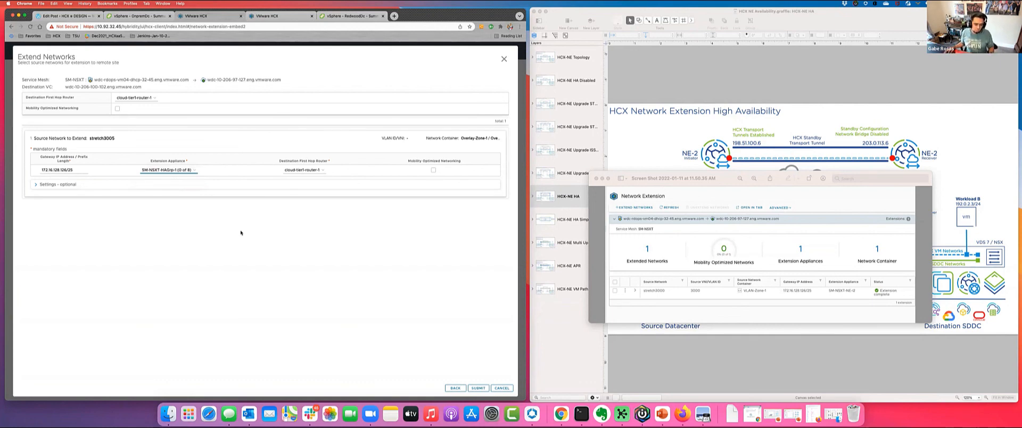
pyautogui.click(501, 387)
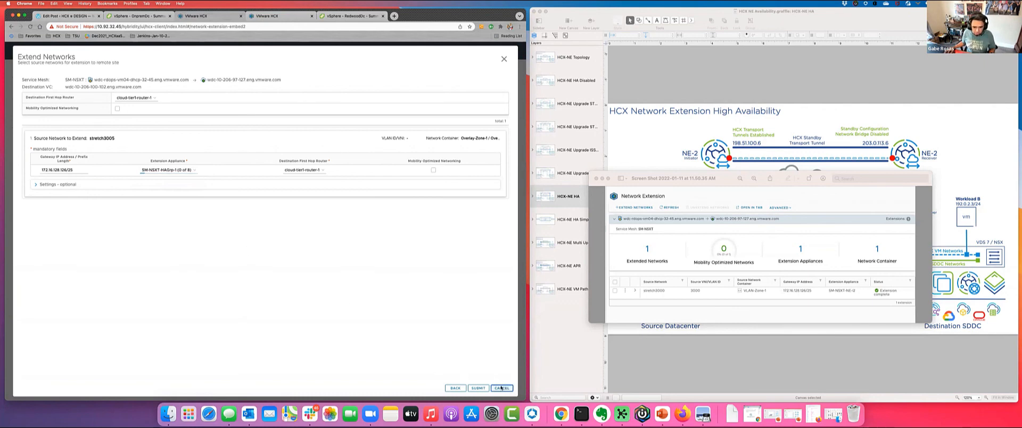
# - Open the System Updates page for the local and remote HCX systems
pyautogui.click(46, 136)
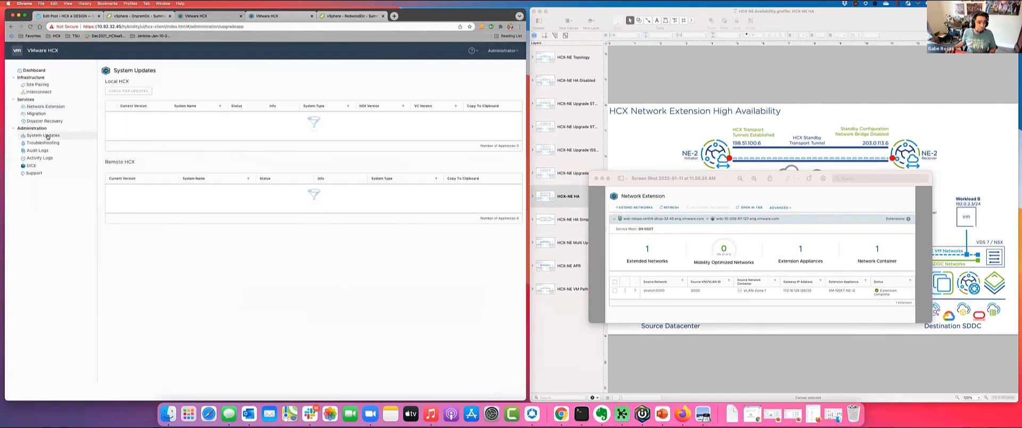